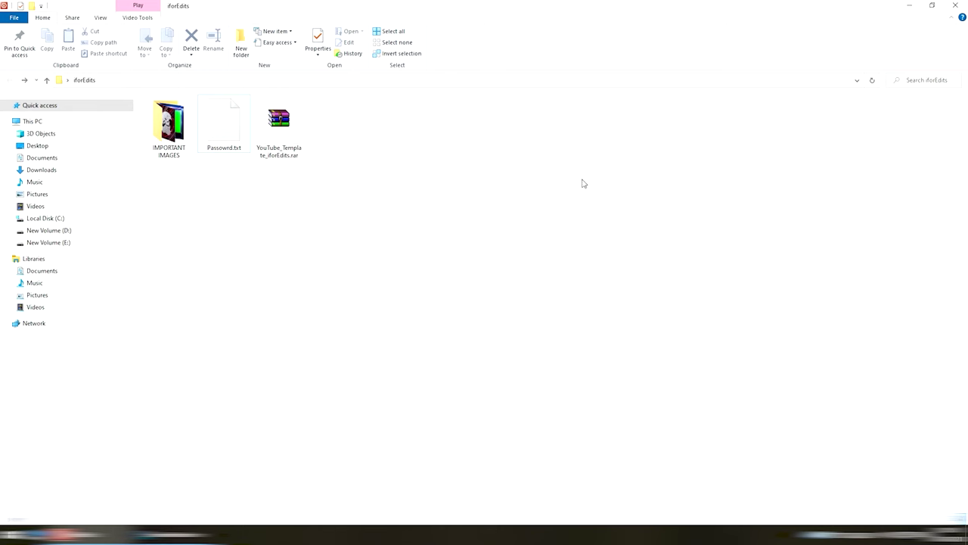
- Refresh the folder and extract YouTube_Template_iforEdits.rar here, bringing up its password prompt
right_click(411, 151)
click(453, 195)
right_click(291, 143)
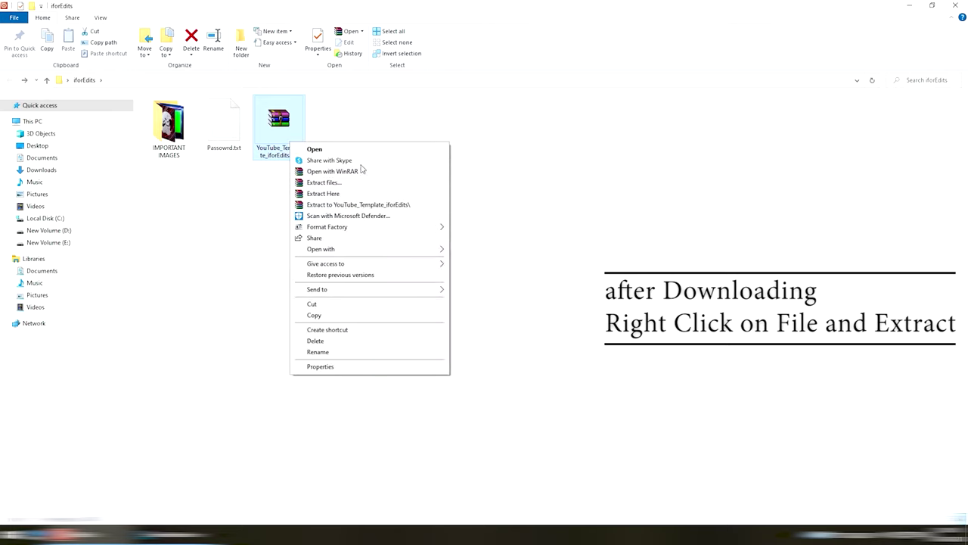
click(386, 195)
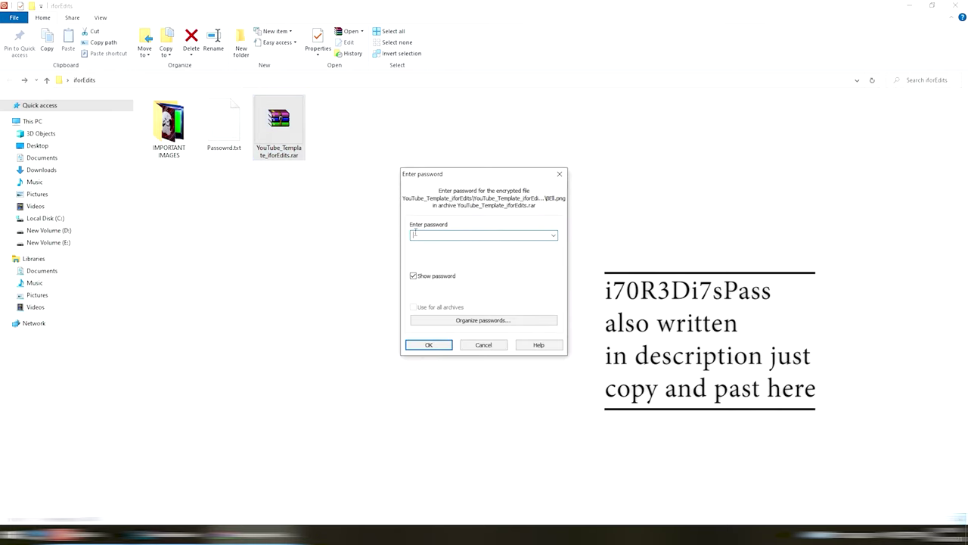
- Copy the archive password line from Passowrd.txt in Notepad, then close Notepad
double_click(224, 122)
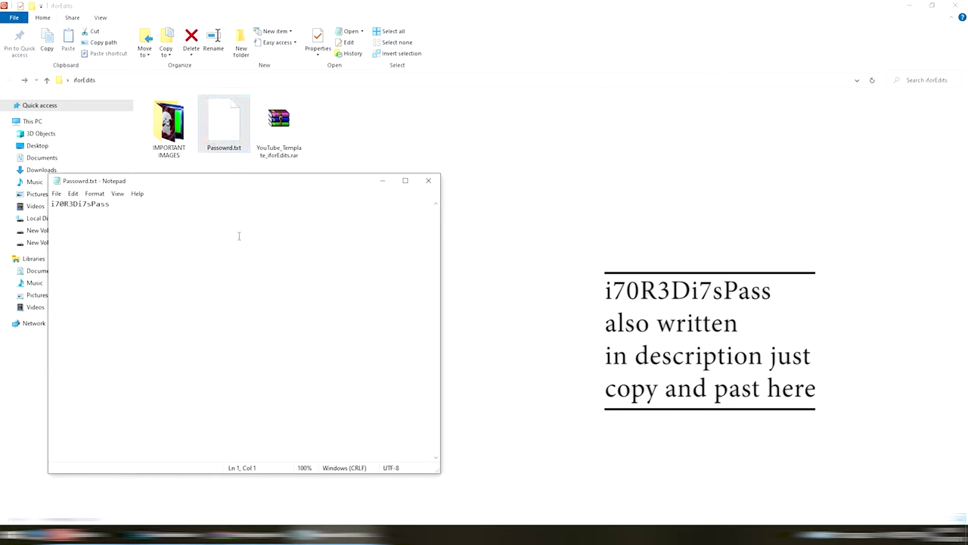
drag(111, 204, 50, 204)
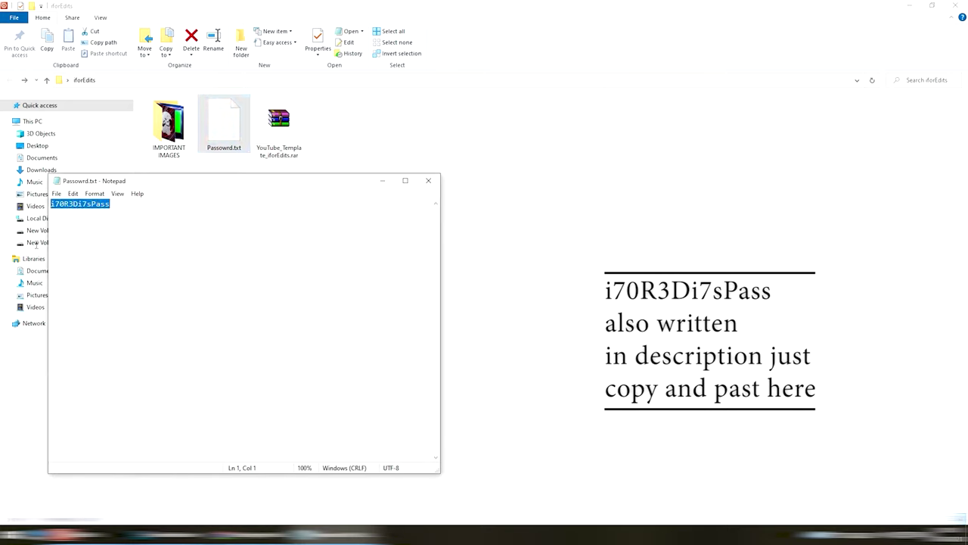
right_click(110, 220)
click(154, 254)
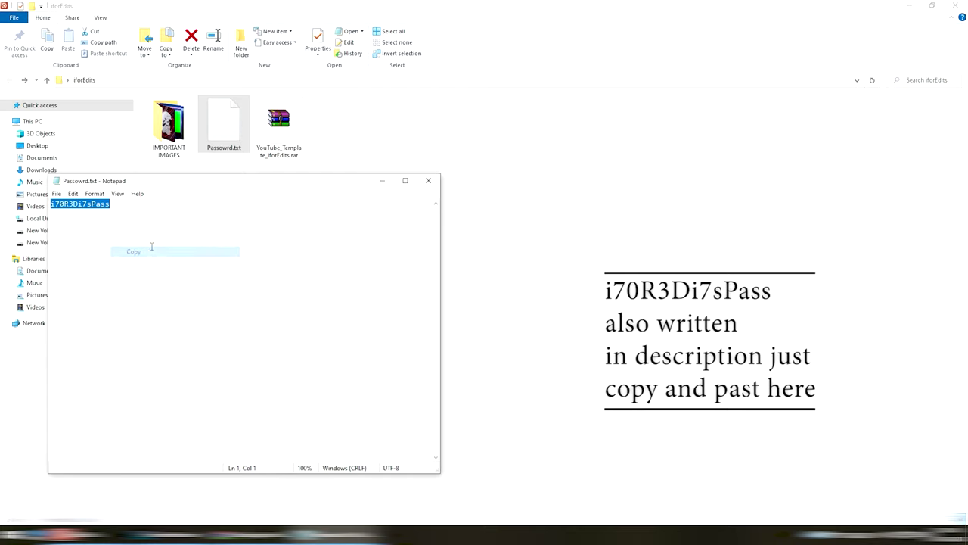
drag(182, 184, 323, 186)
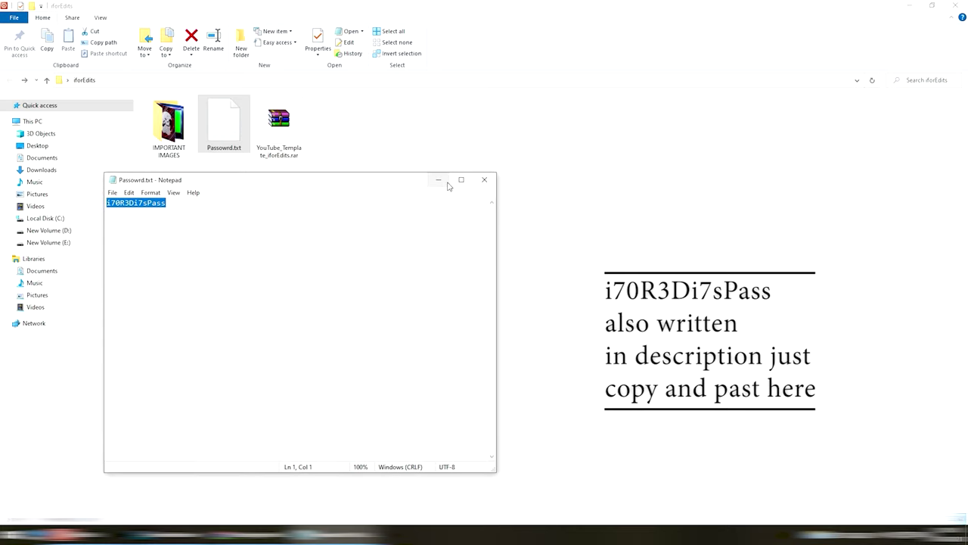
click(484, 179)
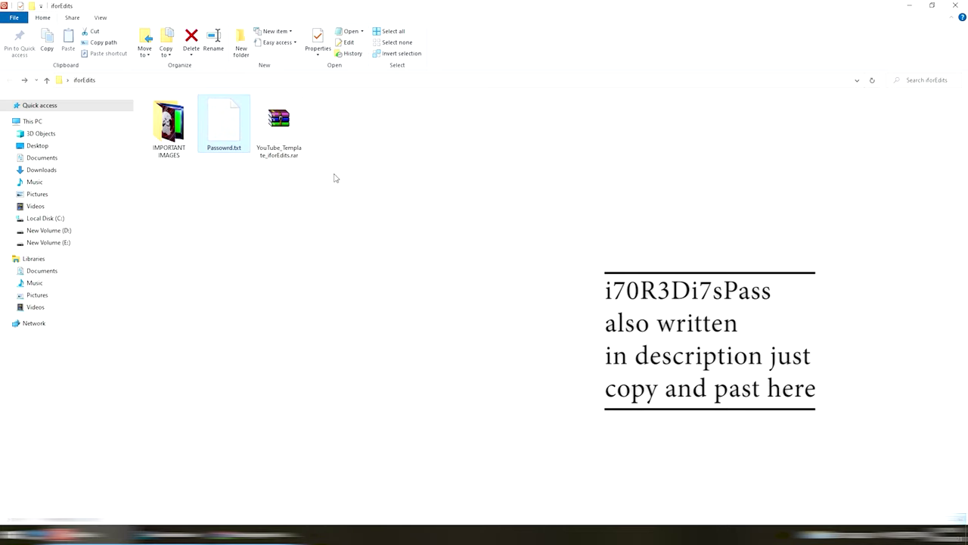
- Paste the copied password into the WinRAR prompt and confirm to extract the template
click(257, 533)
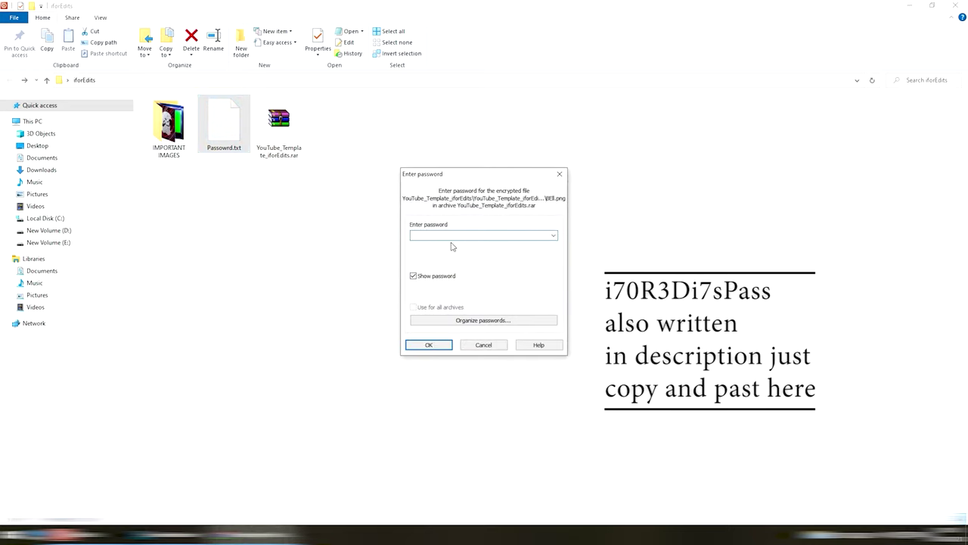
right_click(448, 233)
click(451, 276)
click(437, 346)
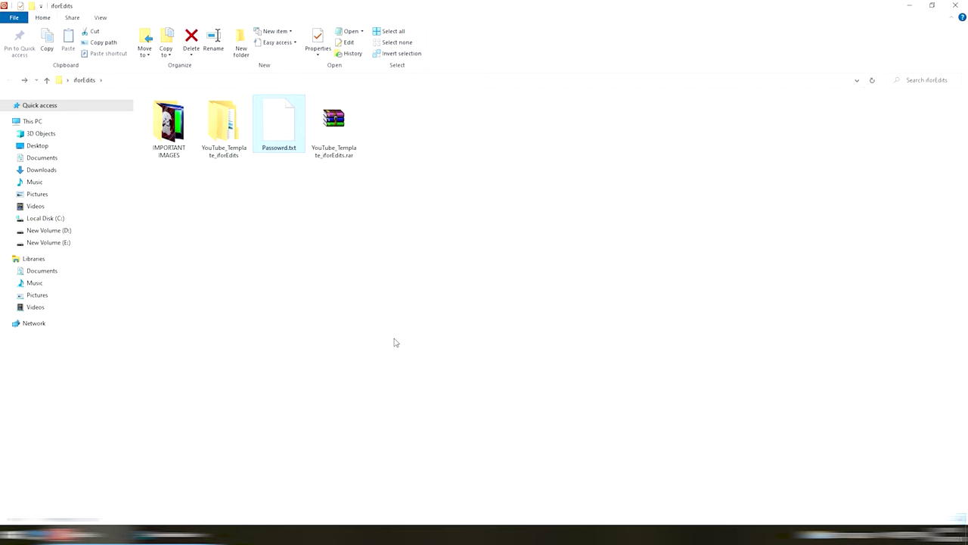
- Open YouTube_Template_iforEdits.aep from the extracted folders with Adobe After Effects CS6
double_click(240, 151)
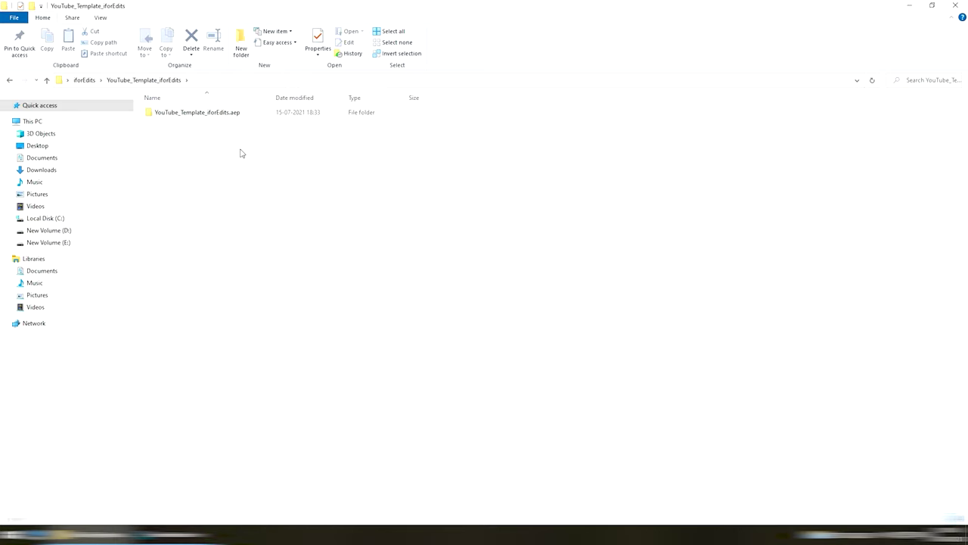
double_click(234, 113)
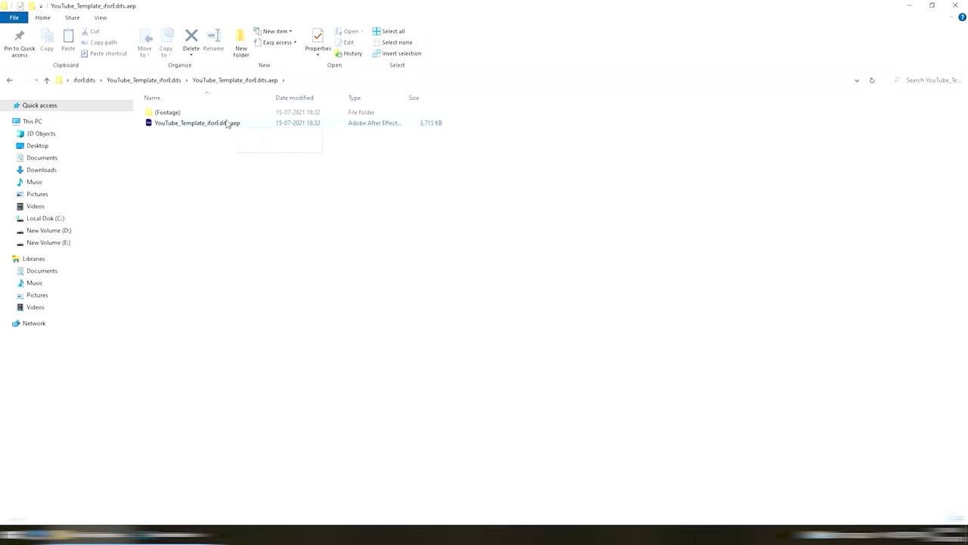
click(226, 123)
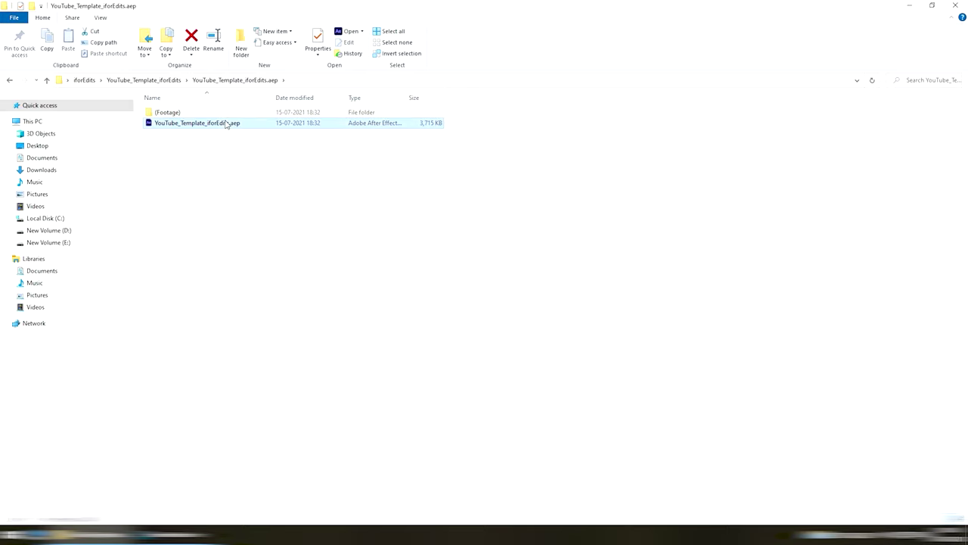
right_click(224, 125)
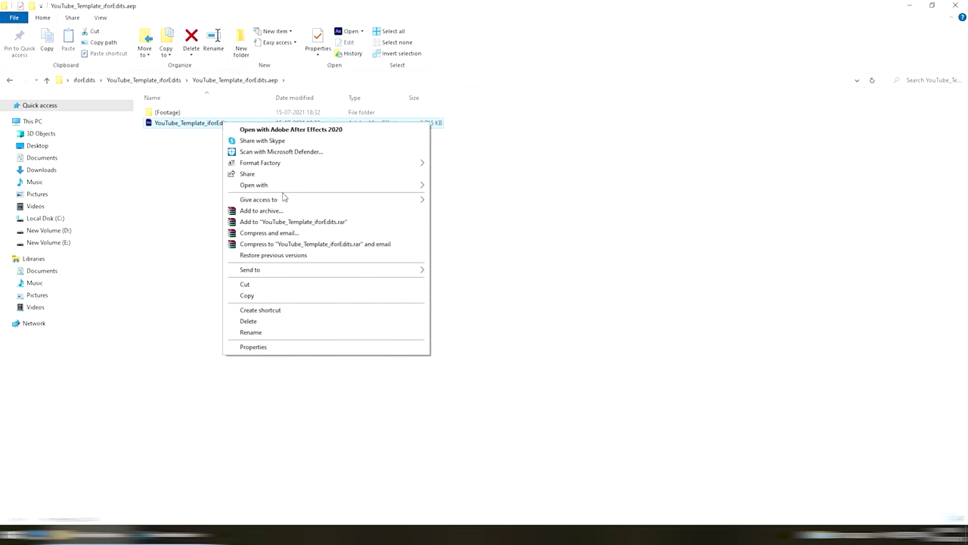
mouse_move(278, 190)
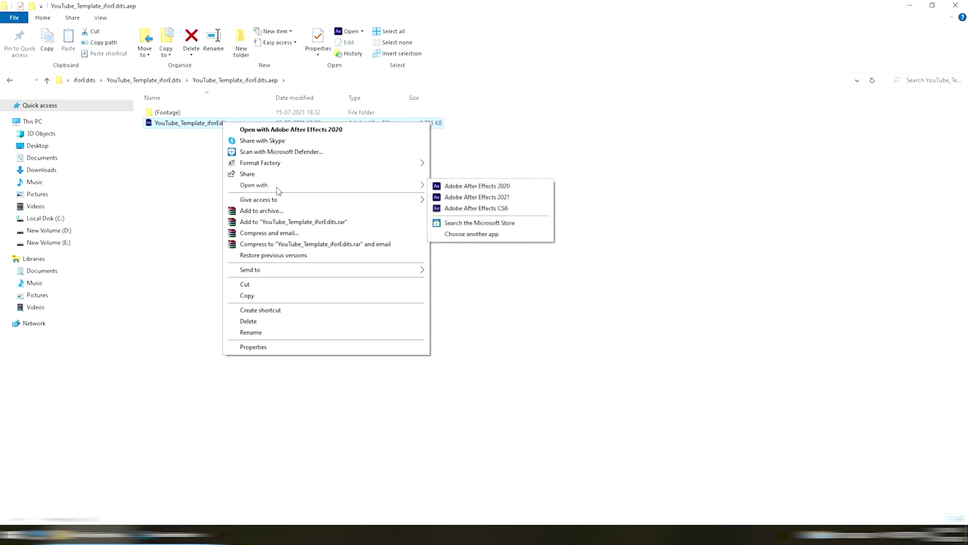
click(520, 212)
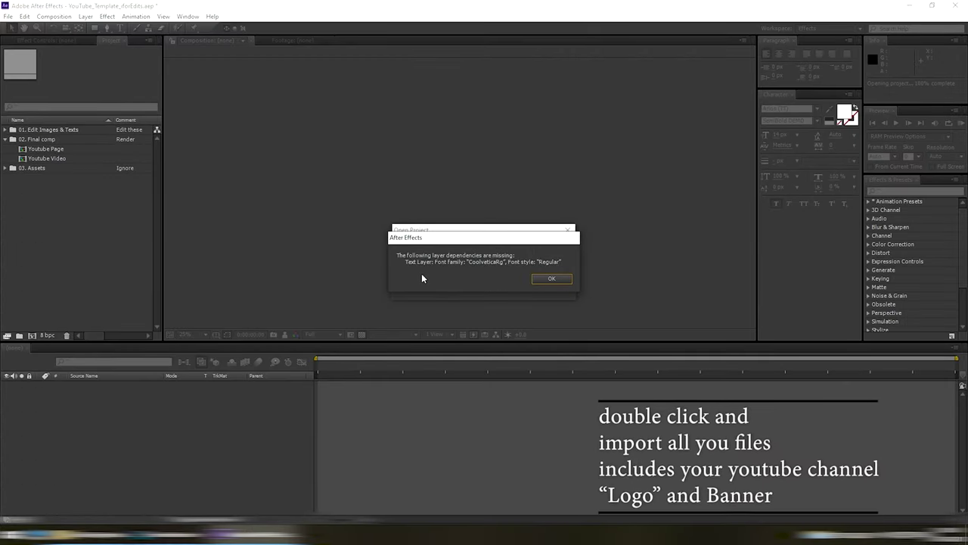
- Dismiss the missing CoolveticaRg font warning and play the Youtube Video composition preview
click(552, 278)
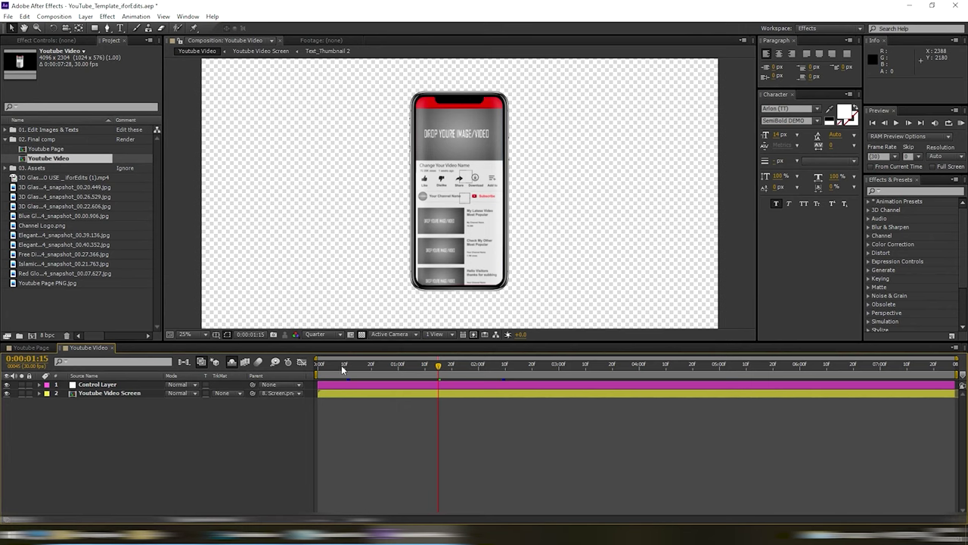
key(KP_0)
- Move the playhead to 0:00:06:05, open the Youtube Video Screen precomp, and zoom and pan the view
drag(461, 381, 810, 413)
double_click(89, 393)
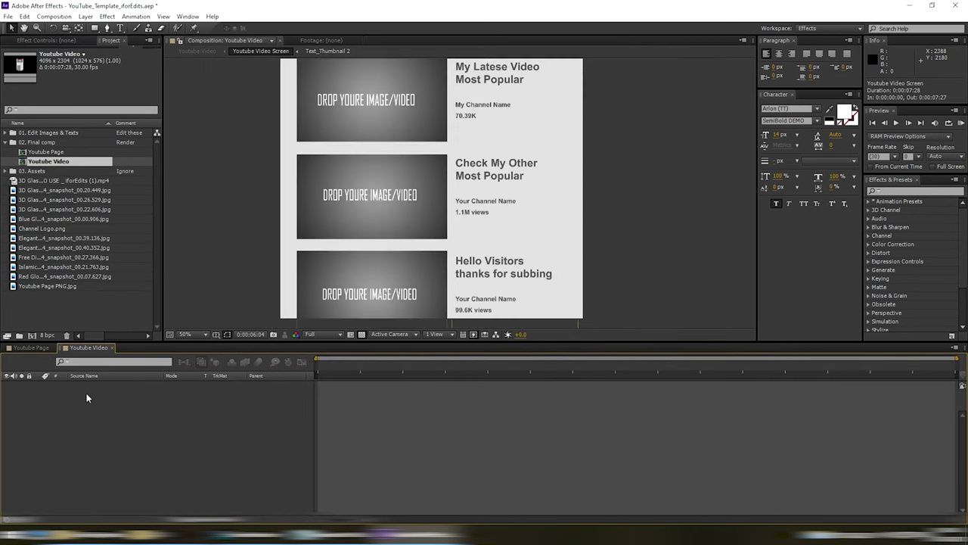
scroll(466, 248, down, 1)
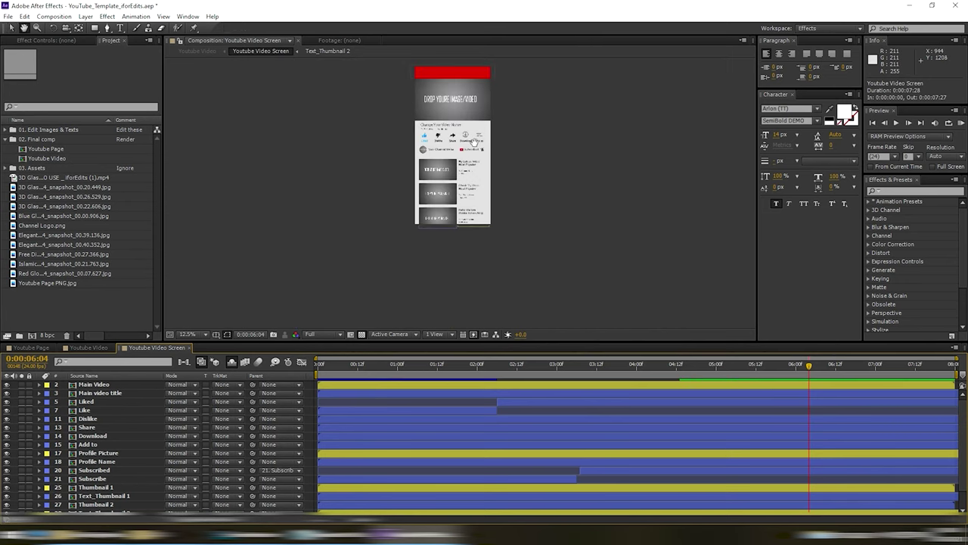
scroll(498, 242, up, 3)
scroll(498, 240, up, 1)
scroll(498, 235, up, 1)
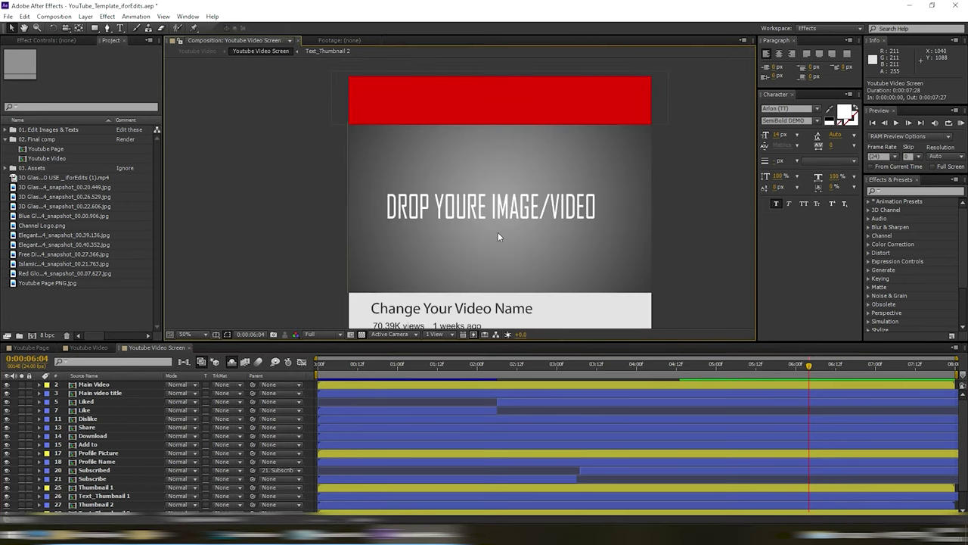
drag(495, 241, 477, 199)
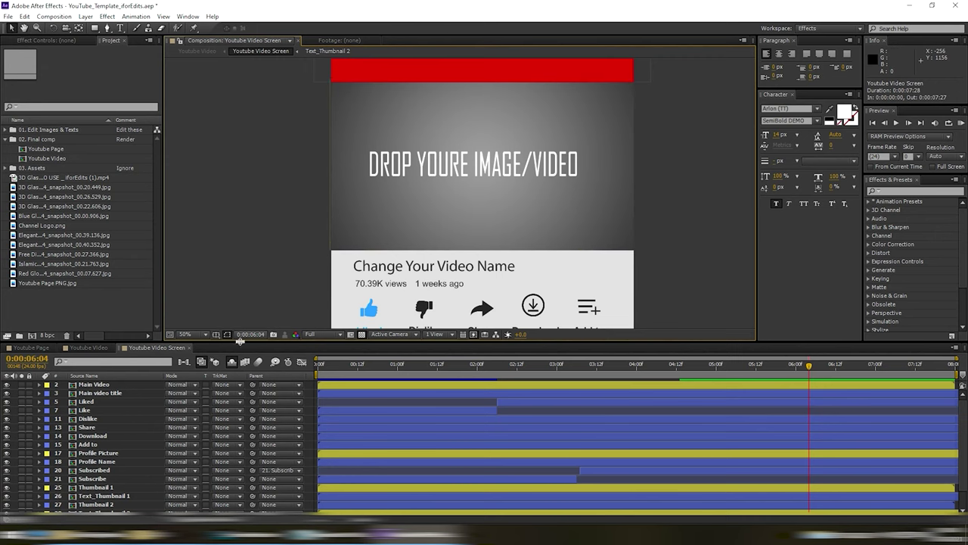
- Check the Main Video layer by toggling its visibility, then open the Main Video precomp
click(70, 385)
click(7, 385)
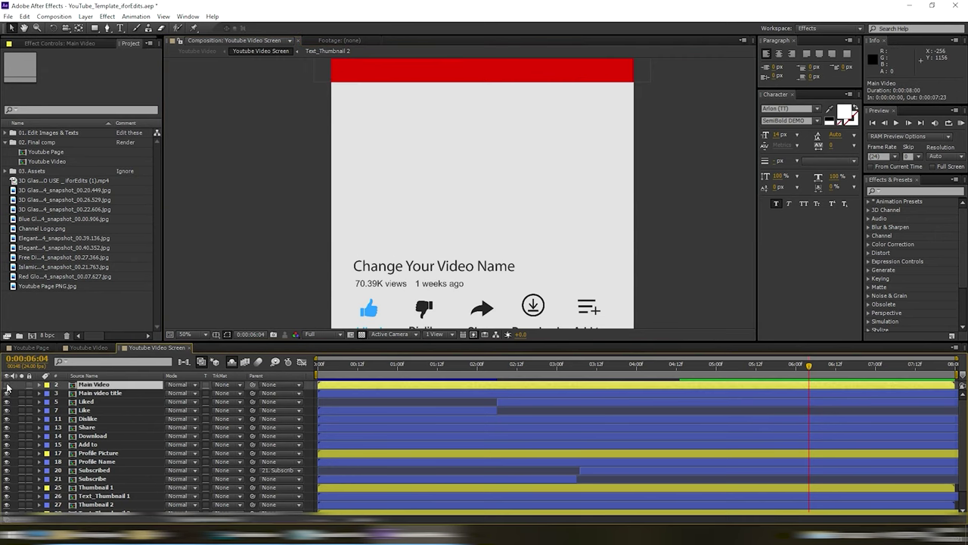
click(8, 385)
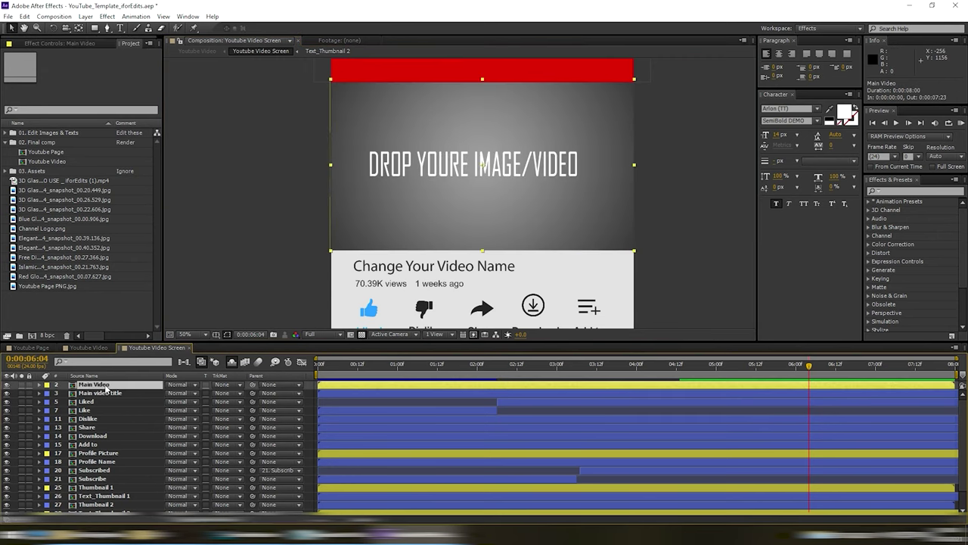
double_click(107, 387)
- Trim the 3D Glass clip to the green-screen shot, in at 0:00:19:17 and out at 0:00:29:19
click(30, 179)
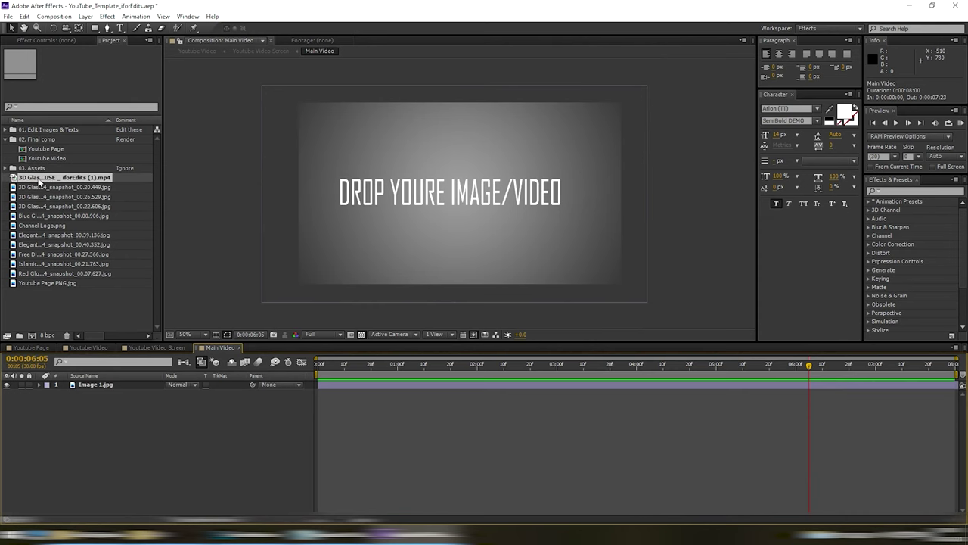
double_click(33, 178)
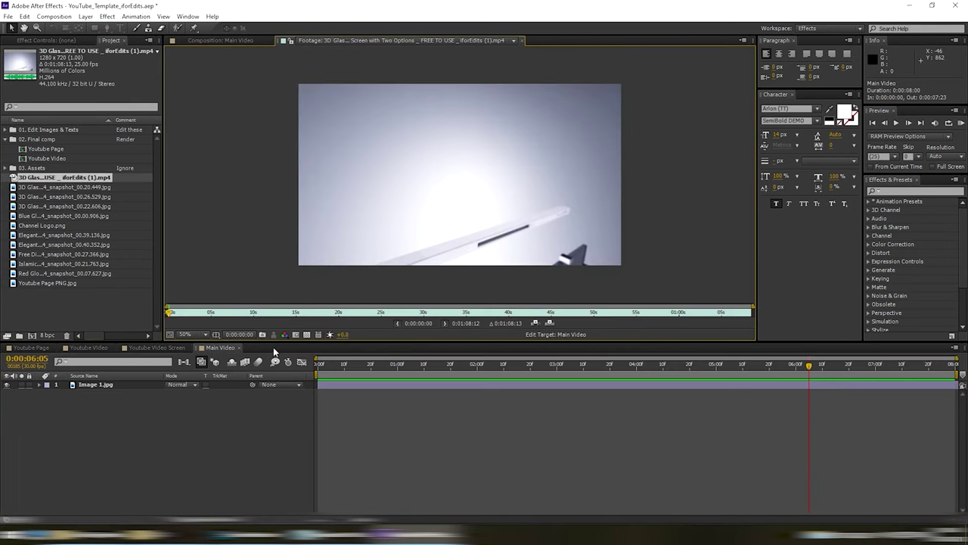
drag(243, 314, 337, 316)
click(398, 323)
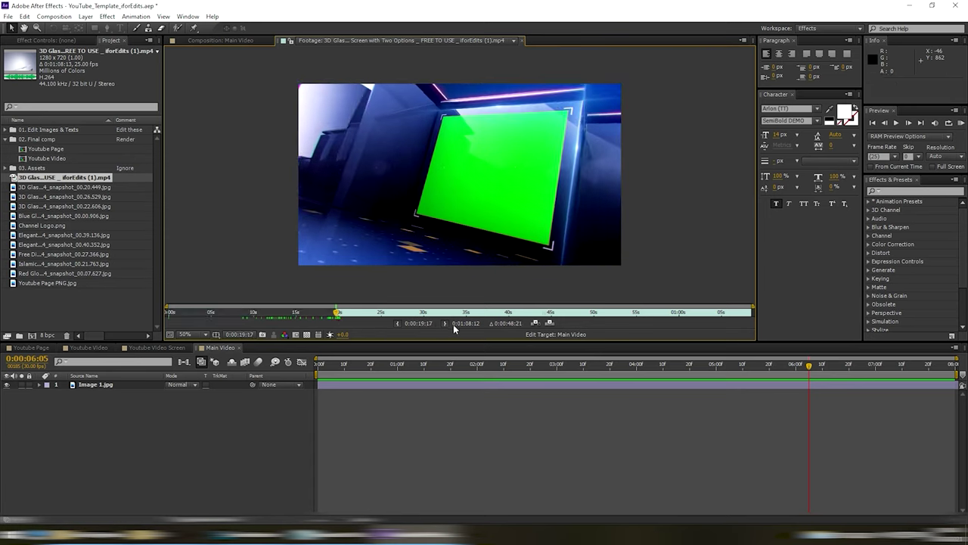
click(441, 312)
click(421, 313)
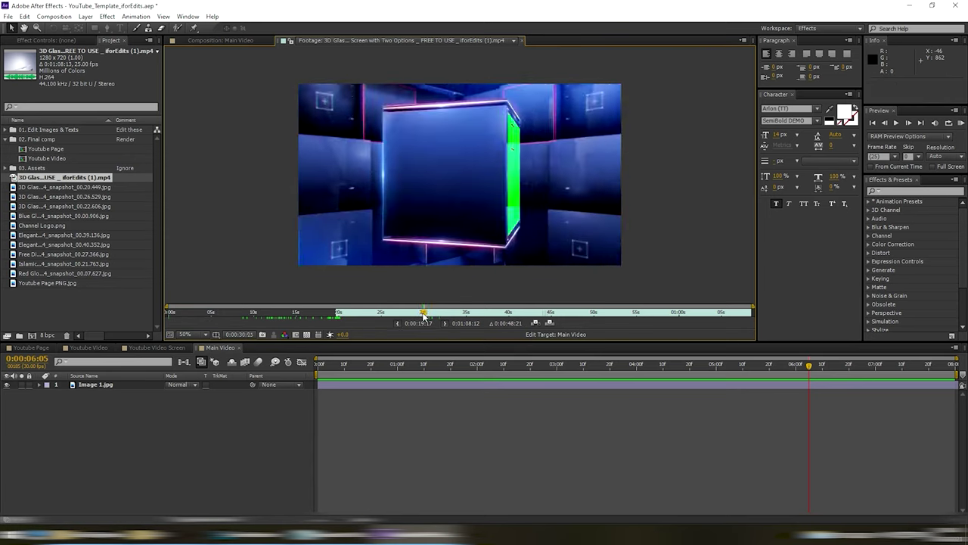
click(445, 323)
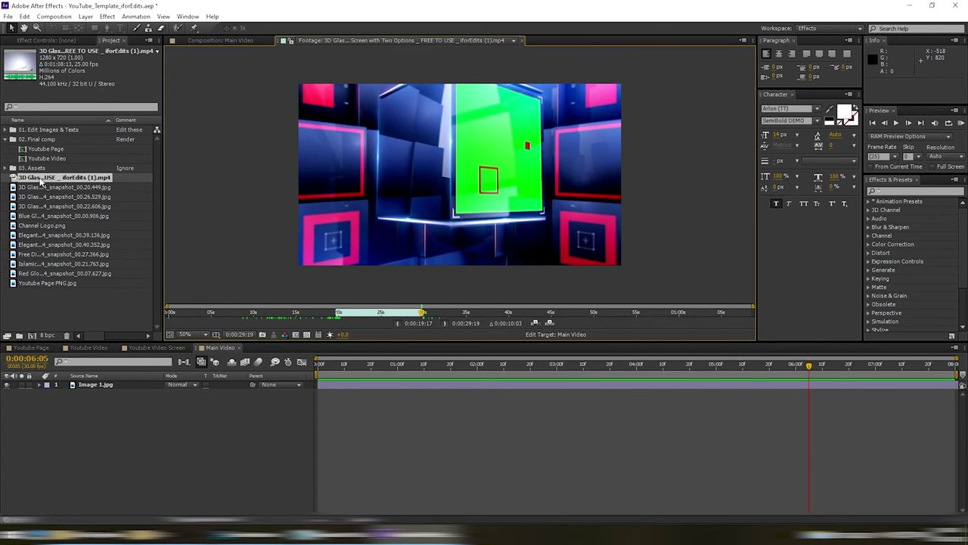
- Add the trimmed clip to Main Video, hide the placeholder, preview it, and save the project
drag(41, 182, 101, 425)
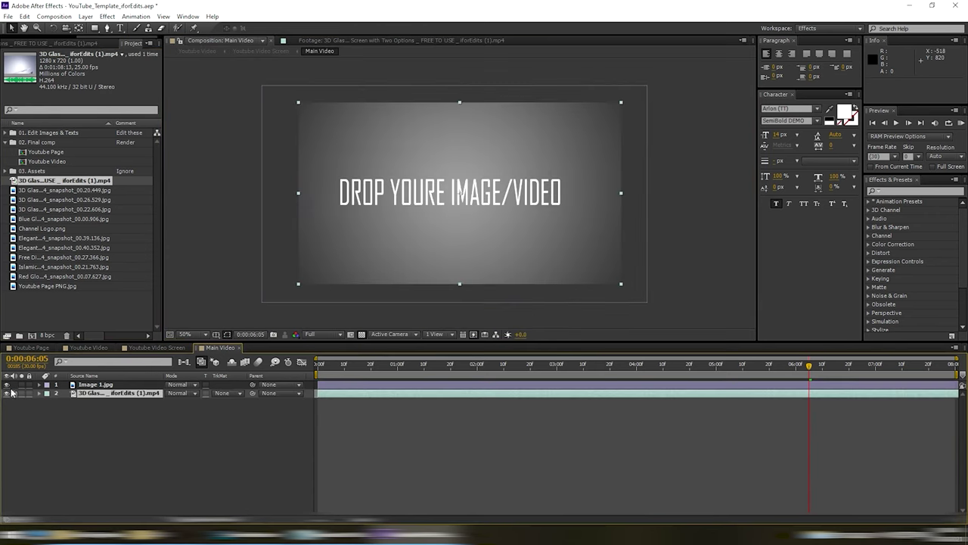
click(8, 385)
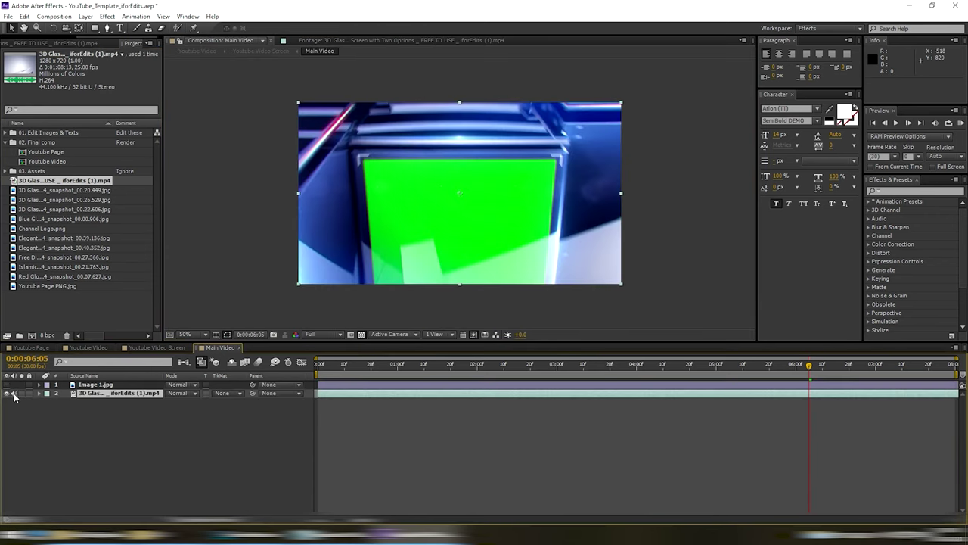
click(241, 348)
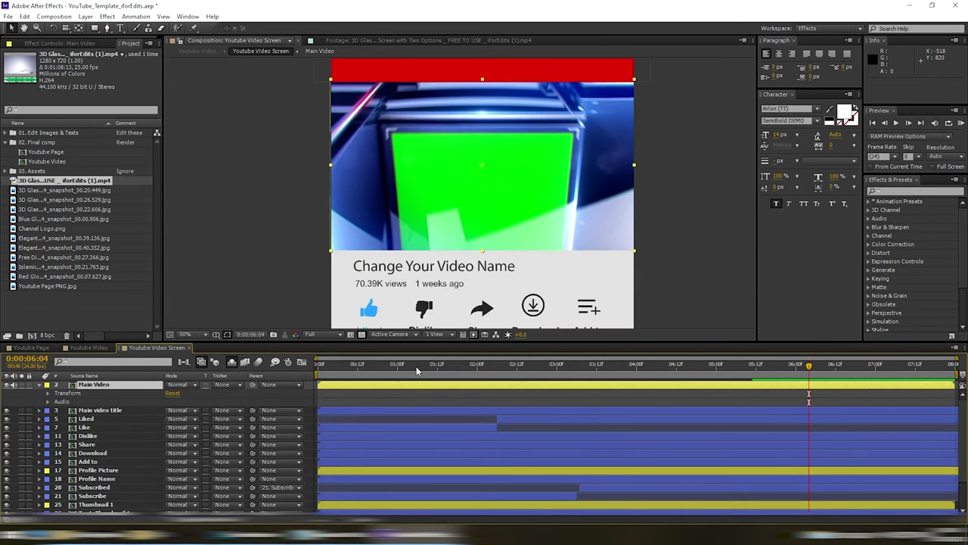
click(358, 363)
key(space)
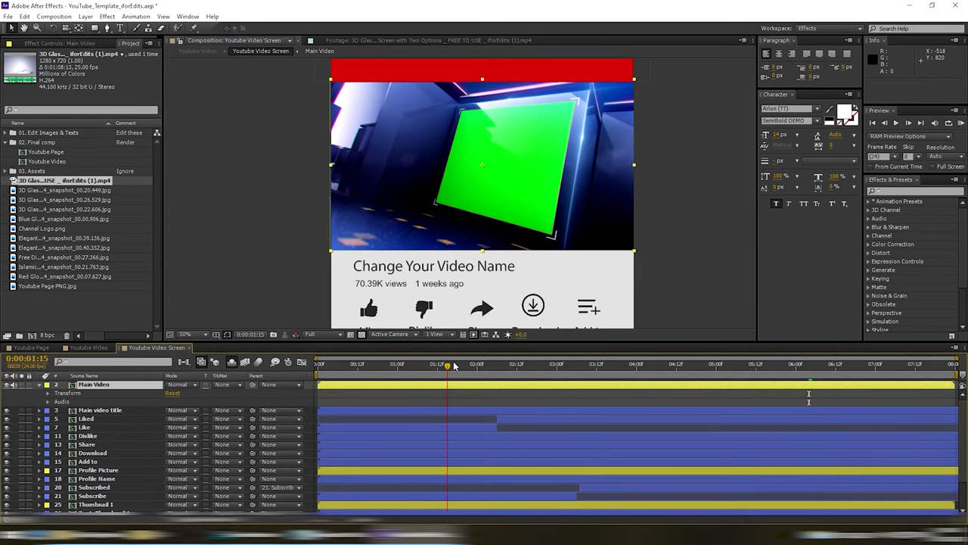
click(7, 16)
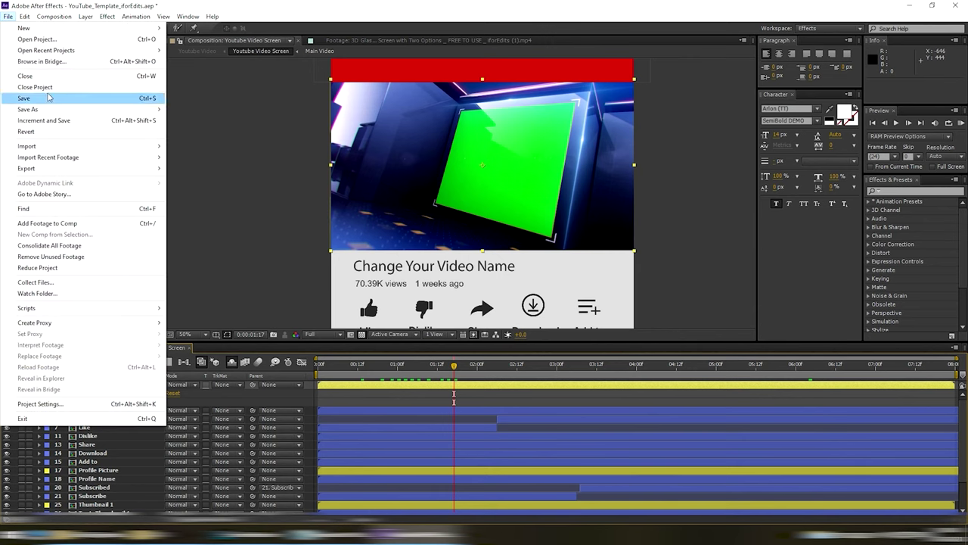
click(23, 95)
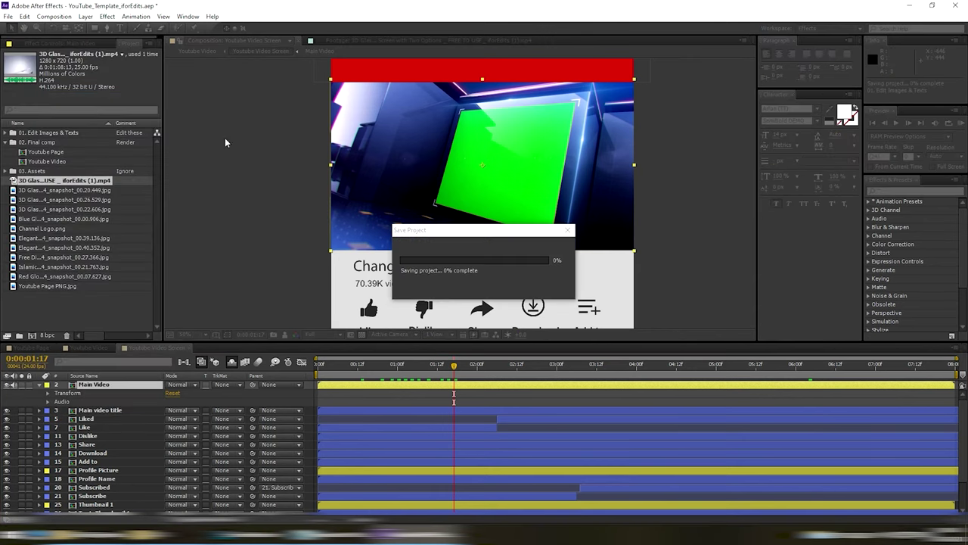
- Collapse Main Video, select the Main video title layer, and rename the footage to copy its name
click(40, 385)
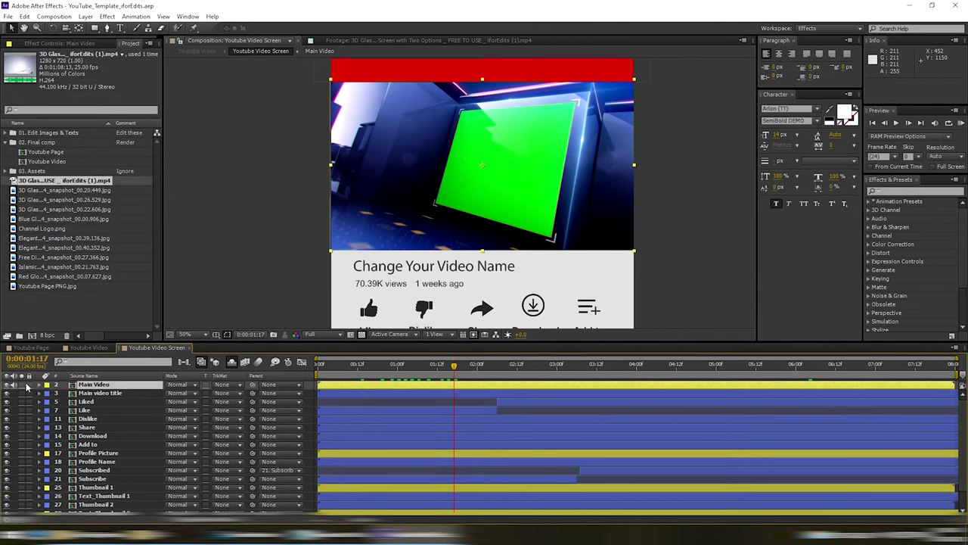
ctrl+click(112, 394)
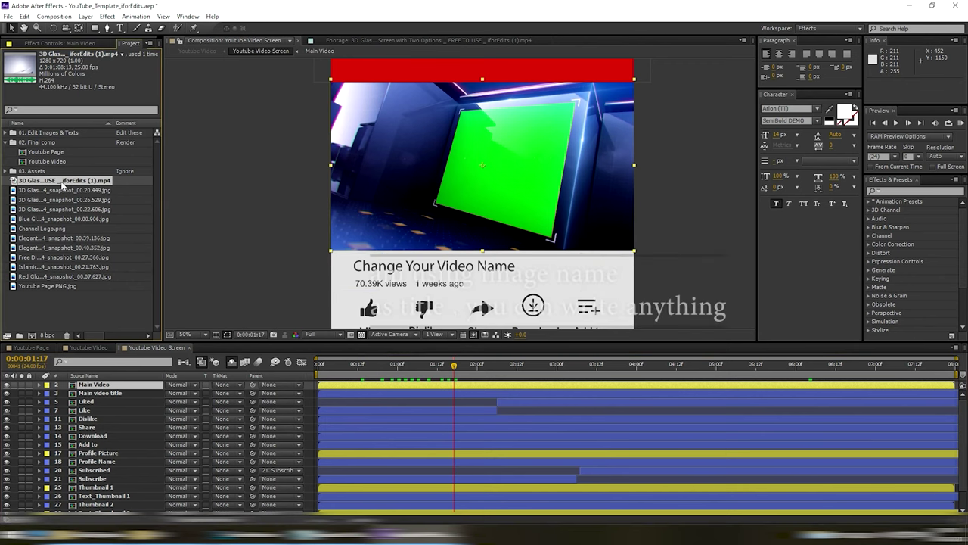
right_click(63, 182)
click(89, 310)
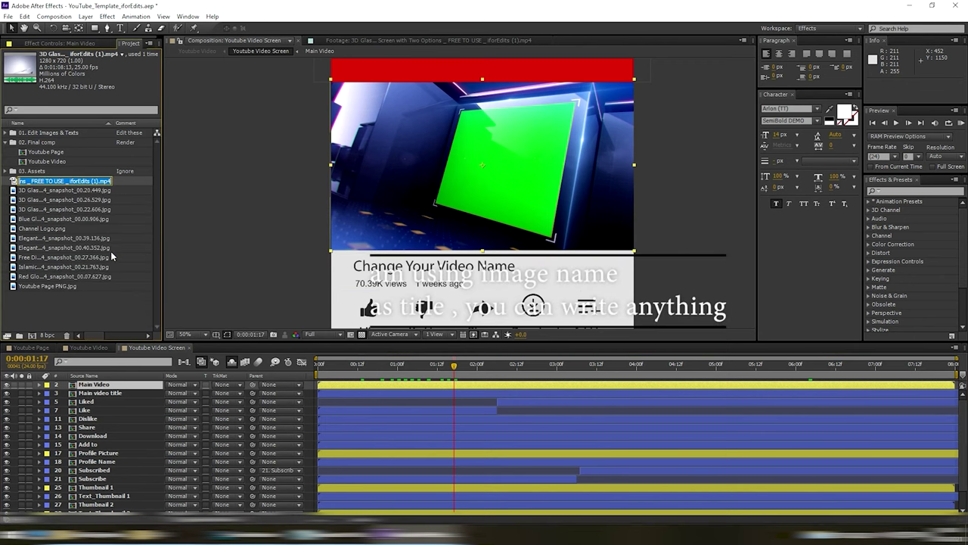
- Paste the footage name as the title in Main video title and shrink its font size
click(105, 392)
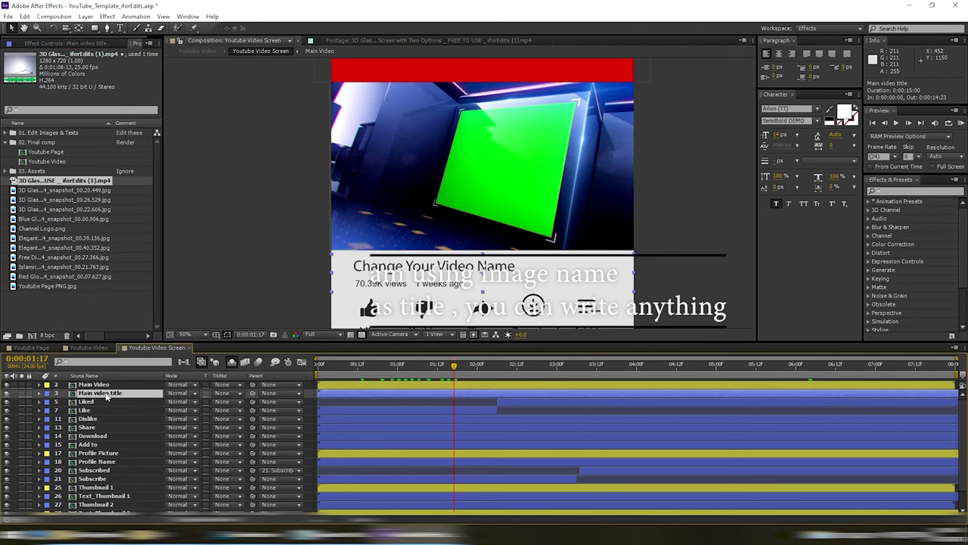
double_click(105, 391)
double_click(105, 384)
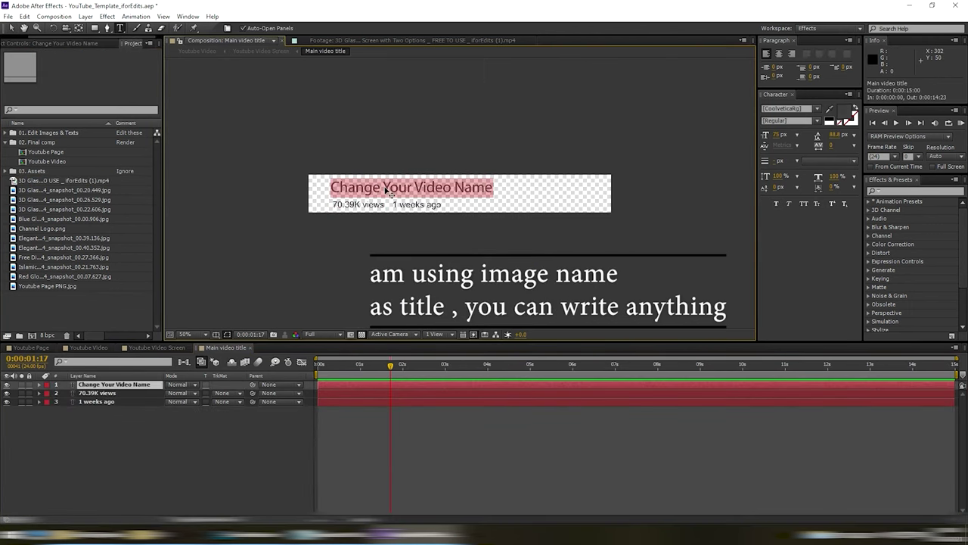
key(ctrl+v)
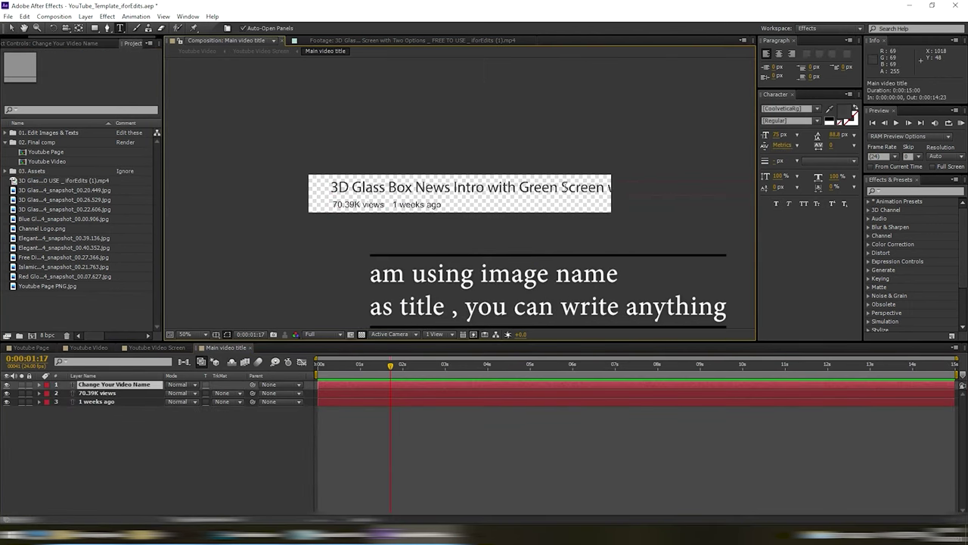
key(ctrl+a)
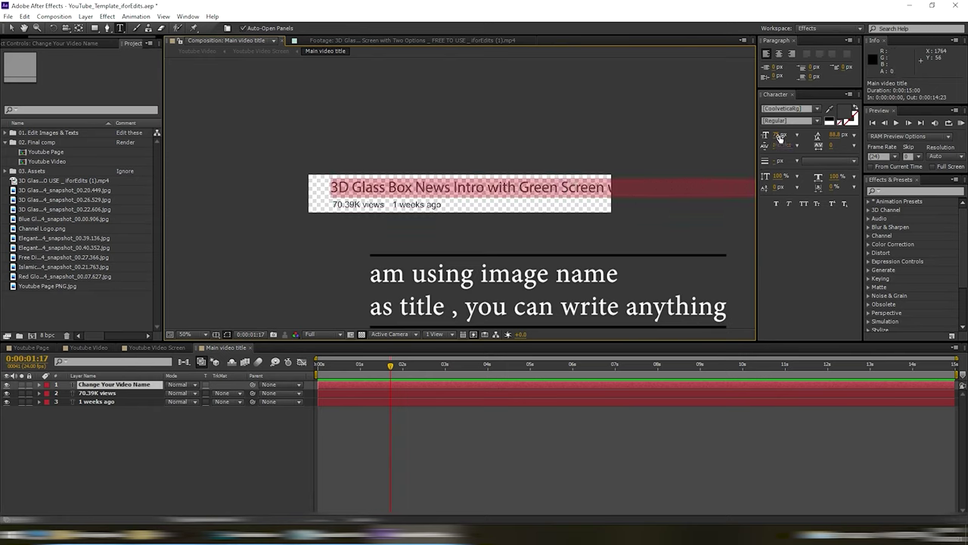
drag(779, 134, 772, 134)
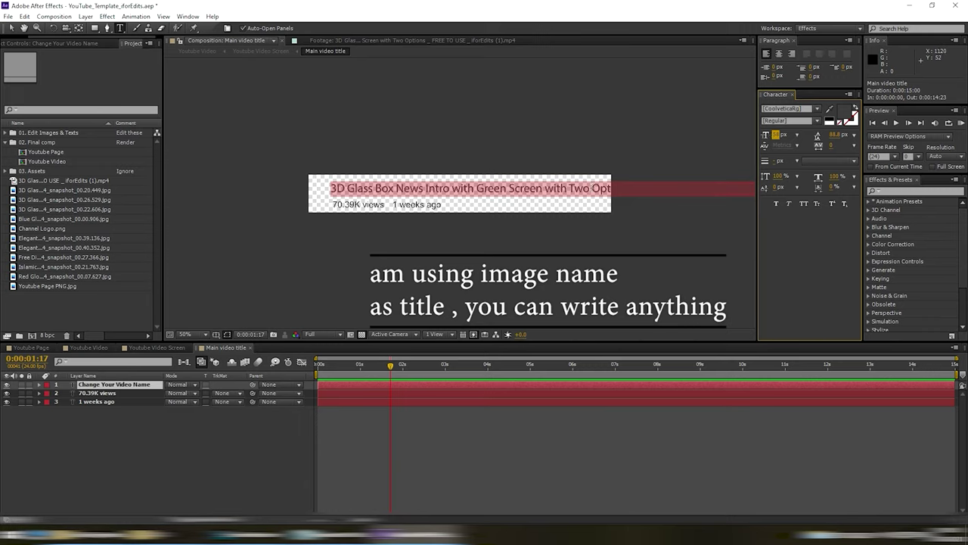
- Trim the extra title words and replace them with '- iforEdits'
click(592, 187)
key(Delete)
key(Delete)
key(Delete)
key(Delete)
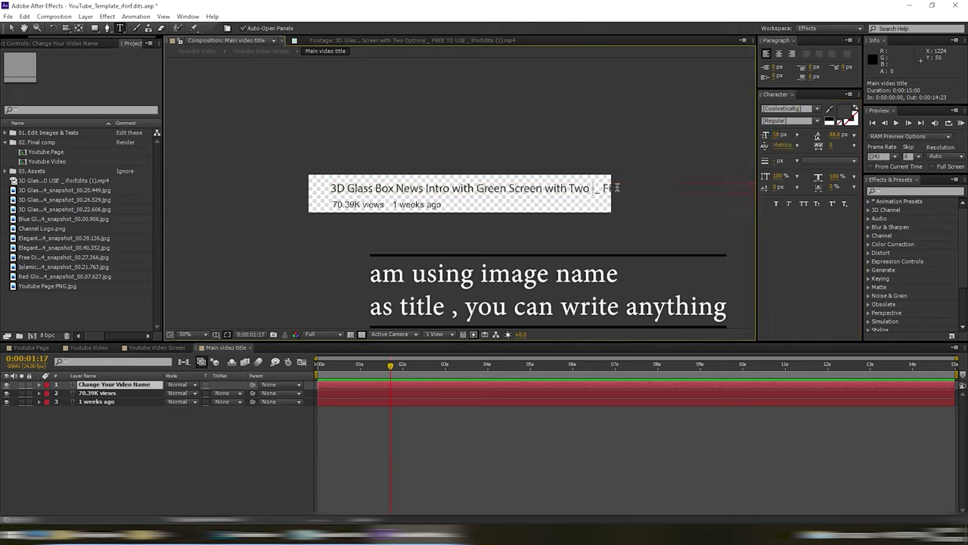
key(Delete)
key(Delete)
key(Delete)
key(Delete)
key(Delete)
key(Delete)
key(Delete)
key(Delete)
key(Delete)
drag(509, 187, 610, 187)
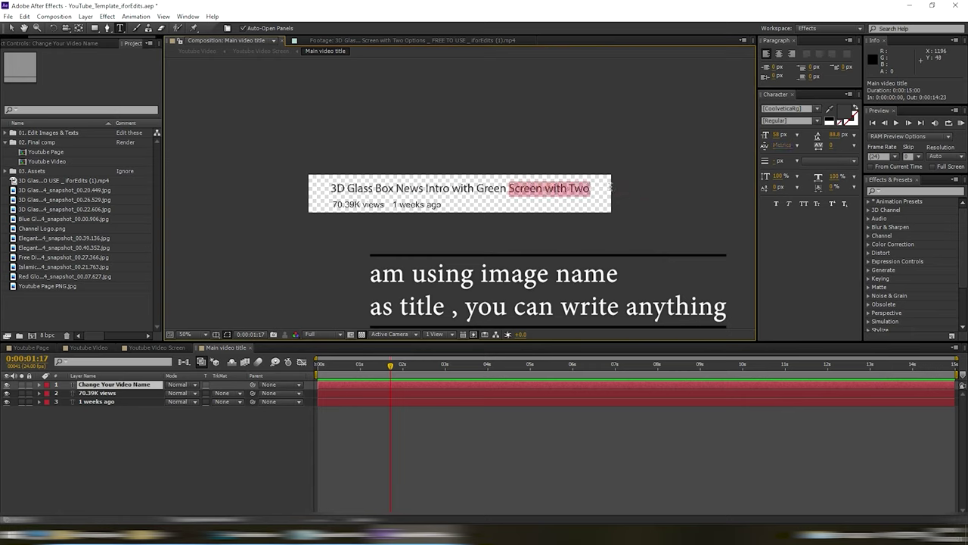
text(-)
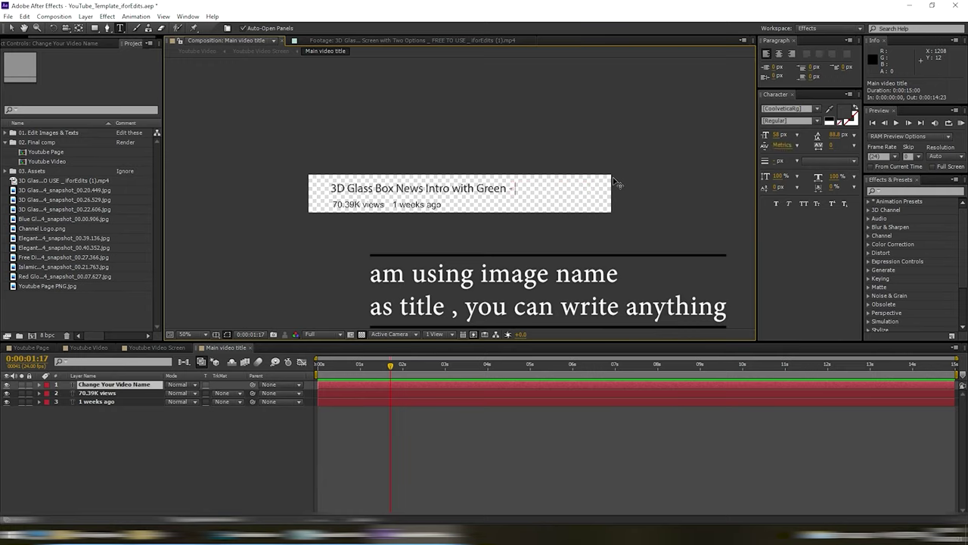
text( iforEdits)
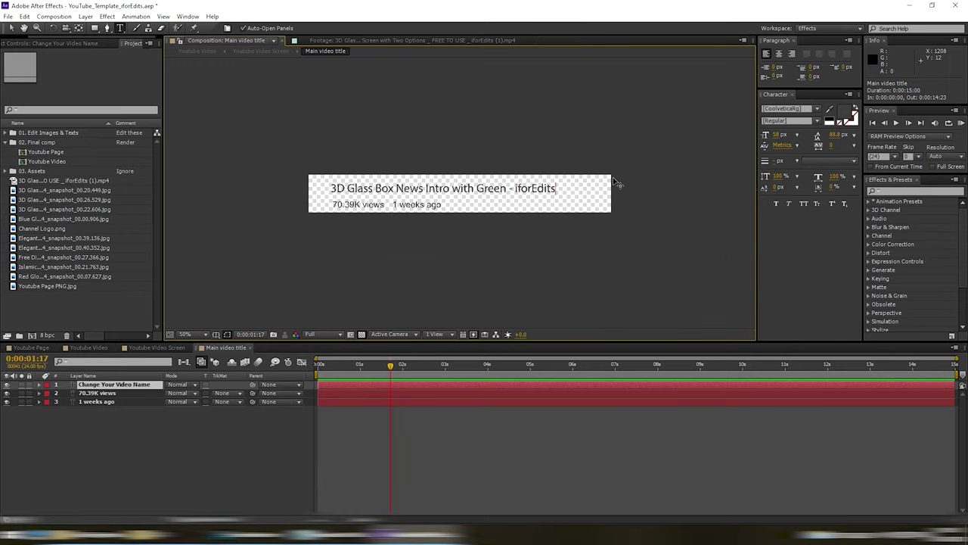
- Change the views count to 99.39K views and start retyping the date line as 'year ago'
double_click(89, 393)
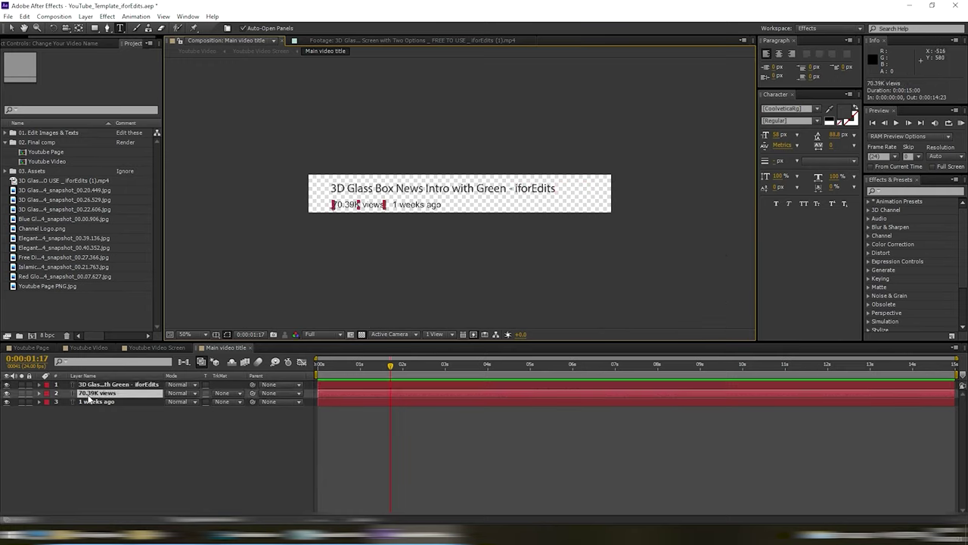
key(End)
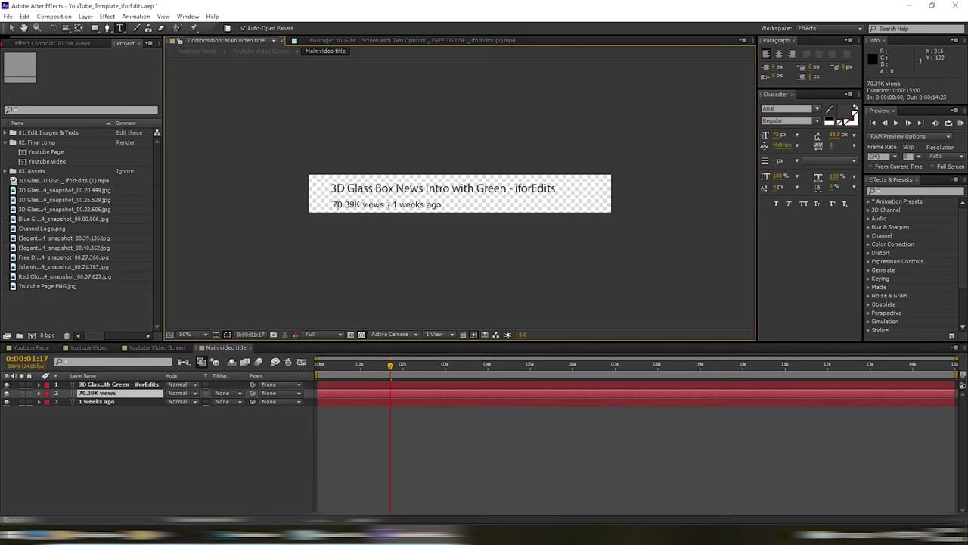
key(shift+Left)
key(shift+Left)
text(1)
text(85)
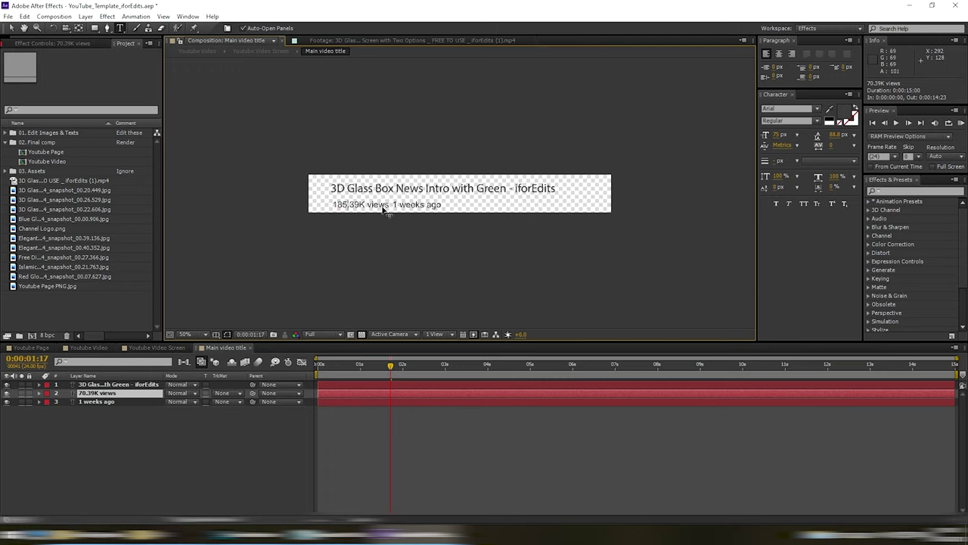
key(ctrl+z)
text(99)
double_click(121, 401)
text(year)
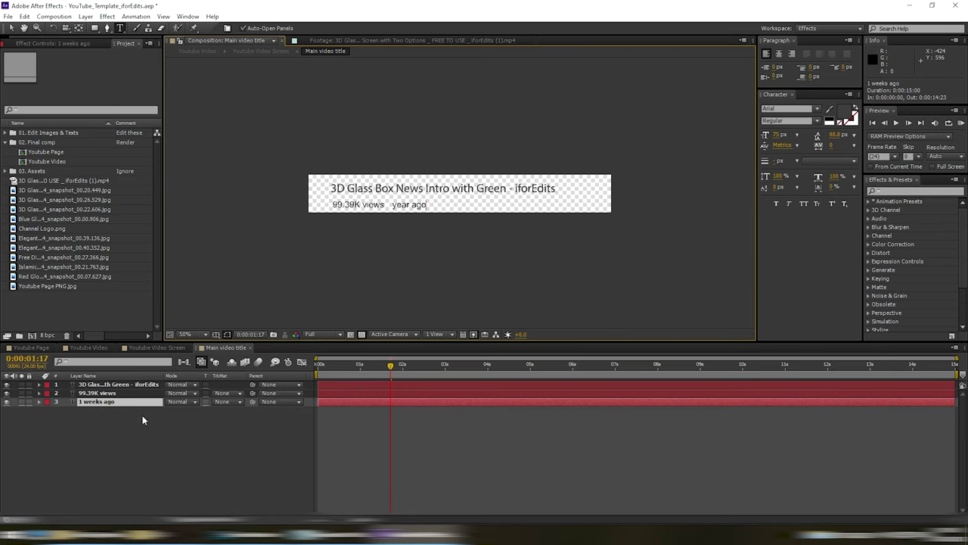
- Return to Youtube Video Screen, pan up to the channel and thumbnail area, and save
click(250, 349)
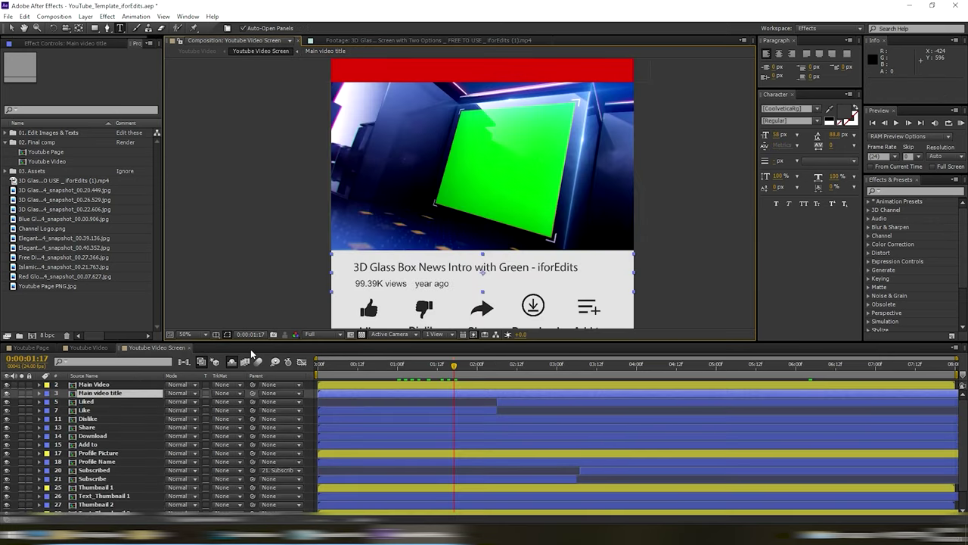
key(h)
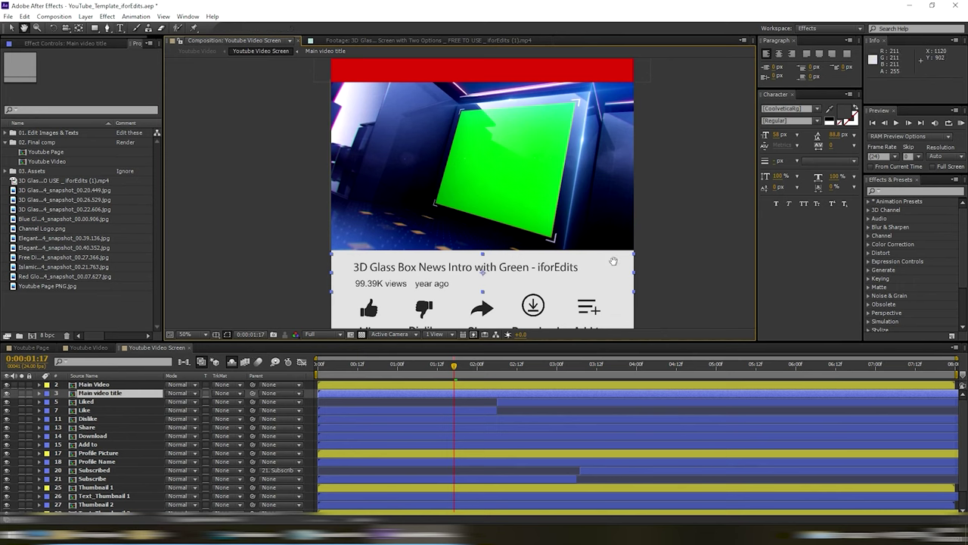
drag(612, 261, 586, 45)
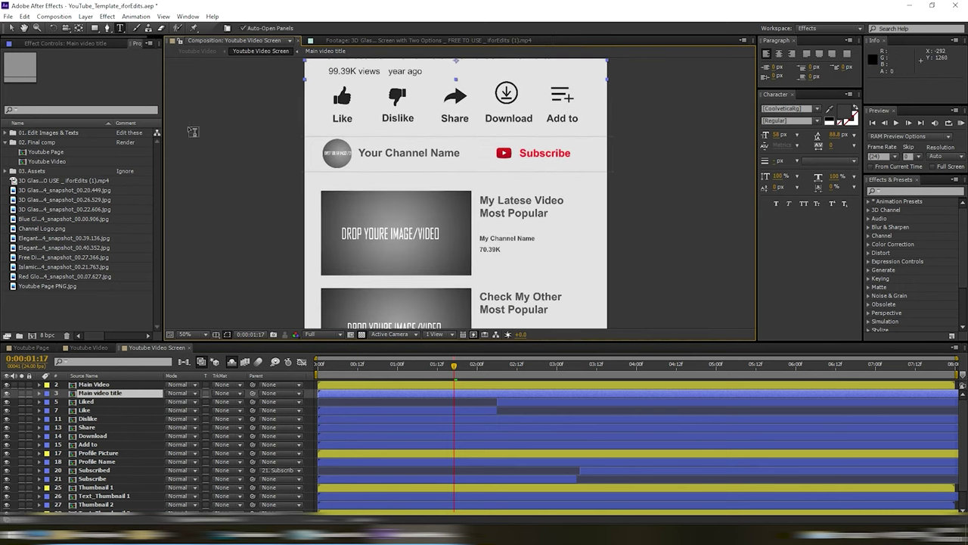
click(9, 17)
click(24, 99)
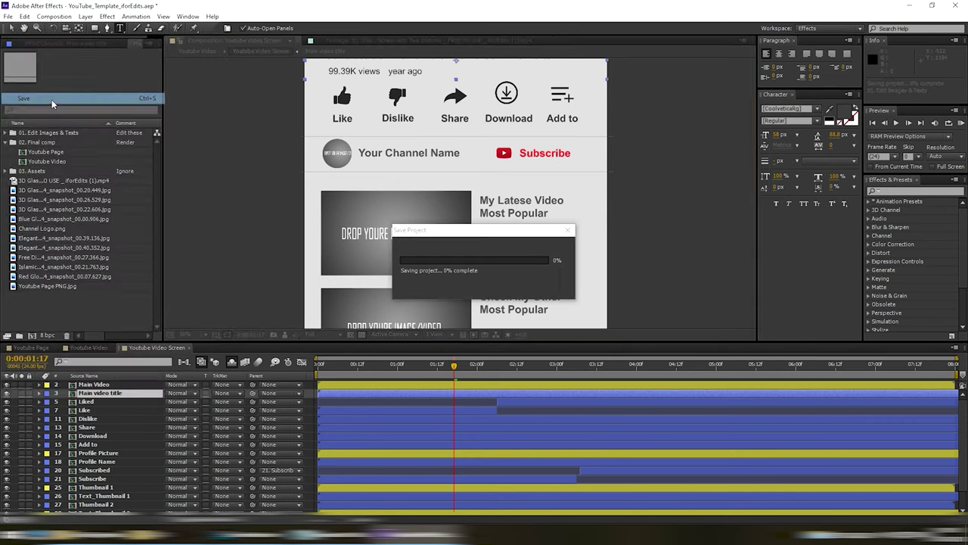
- Hide the Liked layer, check the Like and Dislike labels, and select the Profile Picture layer
click(98, 402)
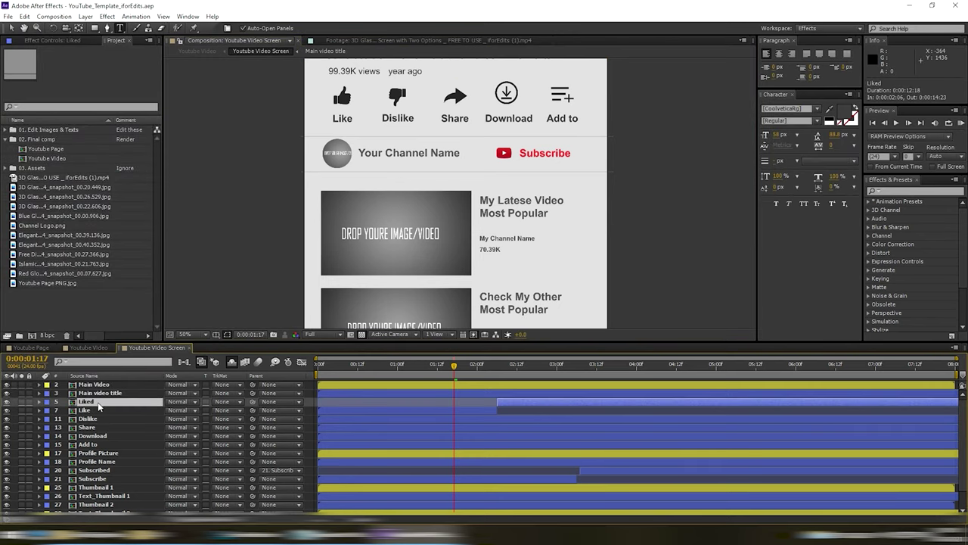
click(6, 402)
click(7, 410)
click(6, 410)
click(6, 418)
click(7, 419)
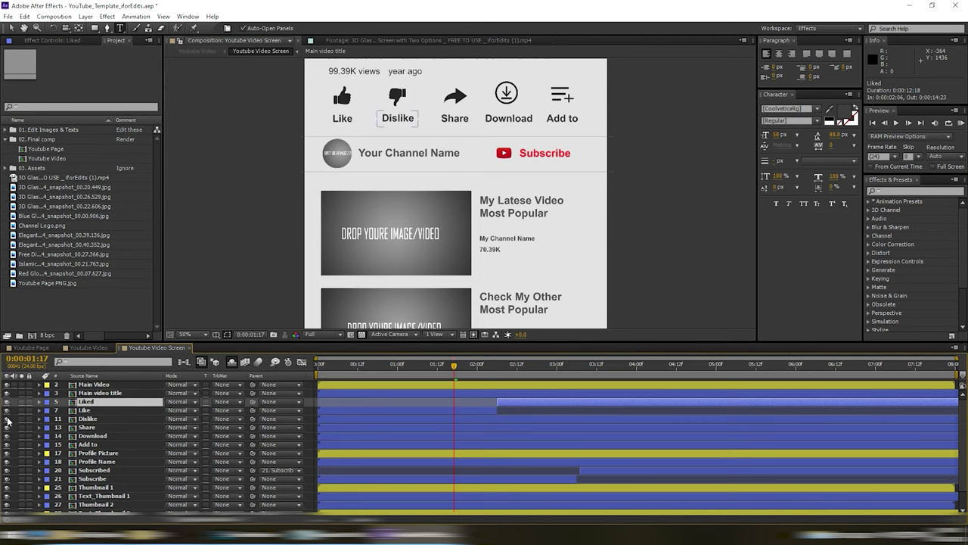
click(95, 429)
click(94, 436)
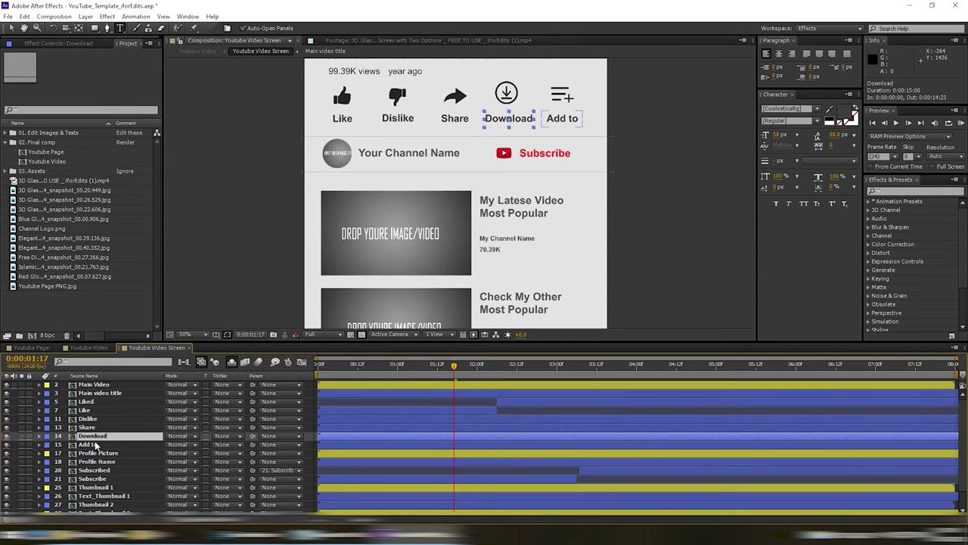
click(93, 444)
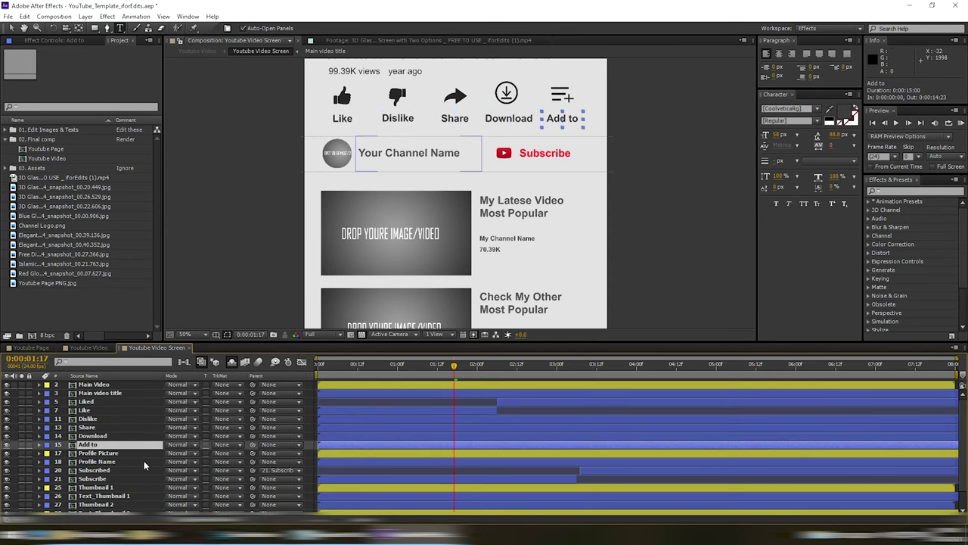
click(100, 454)
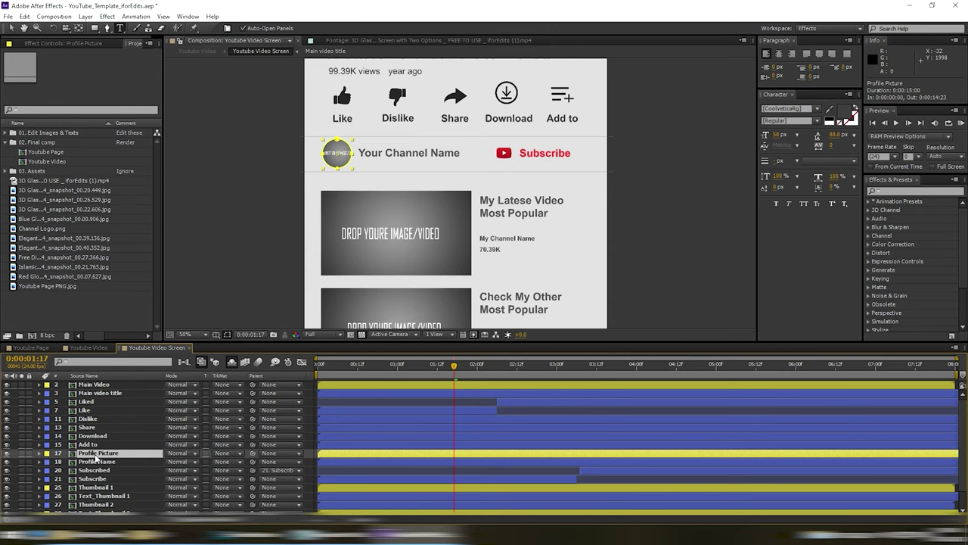
- Swap the Profile Picture placeholder for Channel Logo.png scaled to about 23%, then select Profile Name
double_click(94, 455)
key(v)
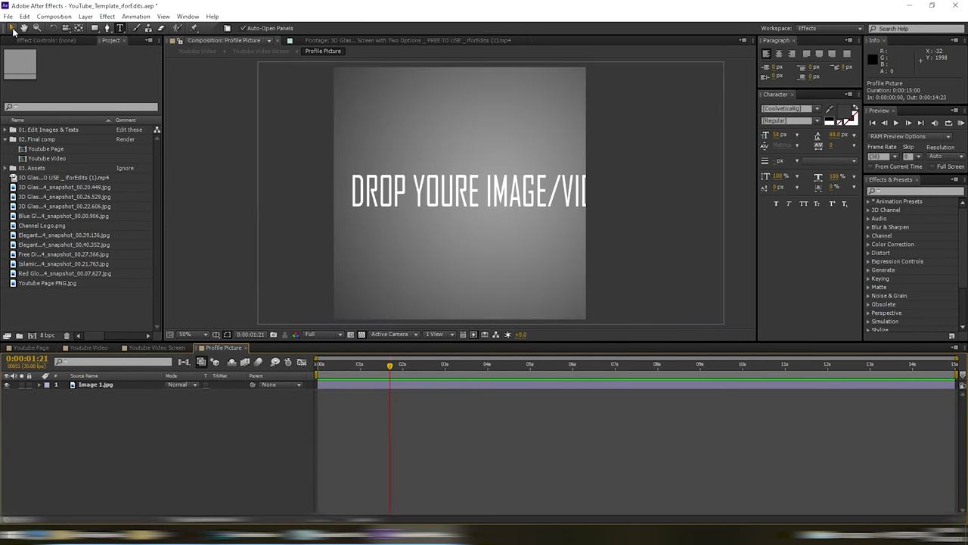
click(43, 229)
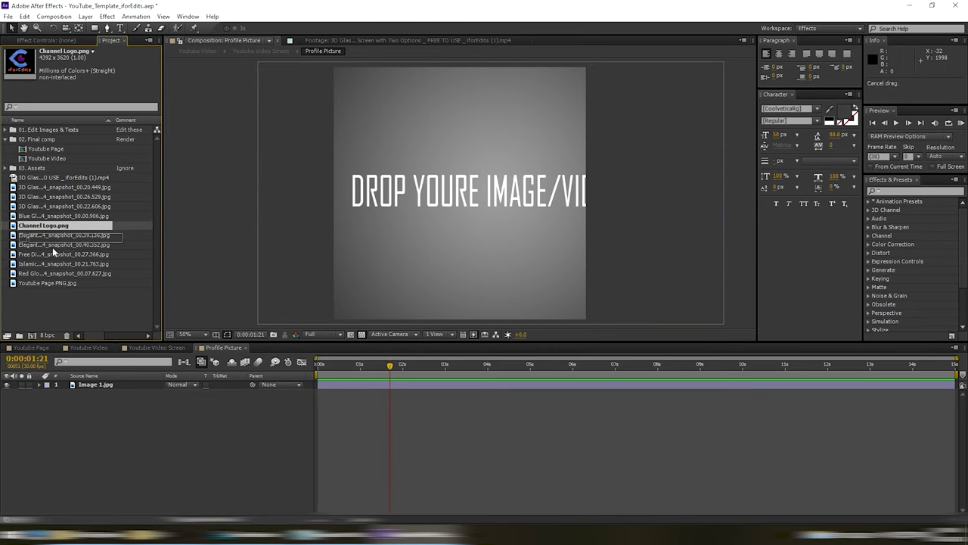
drag(57, 422, 68, 397)
click(6, 384)
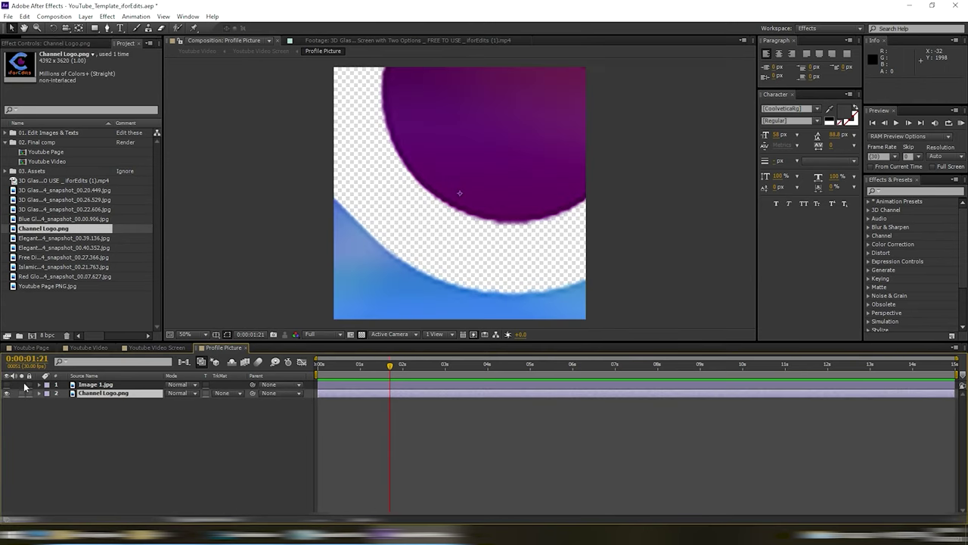
key(comma)
key(comma)
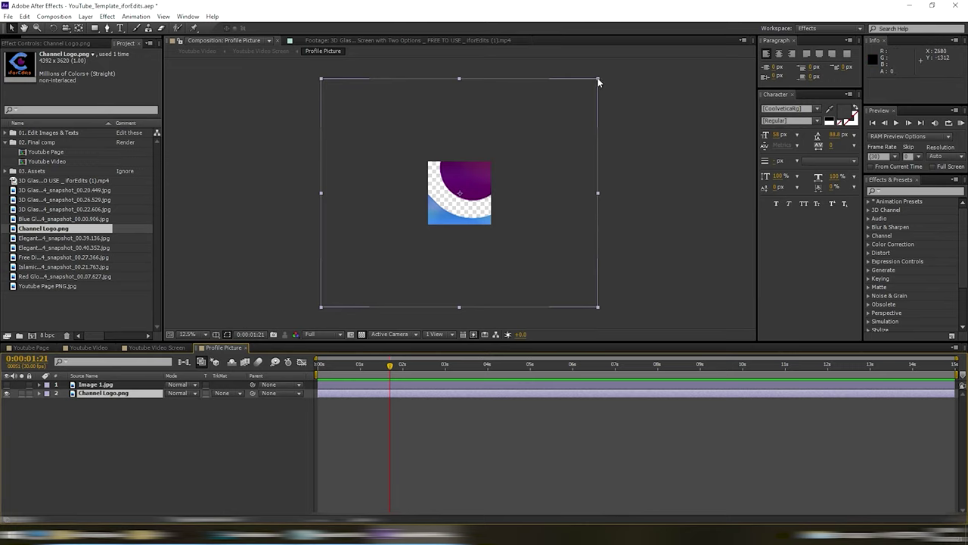
drag(598, 79, 493, 144)
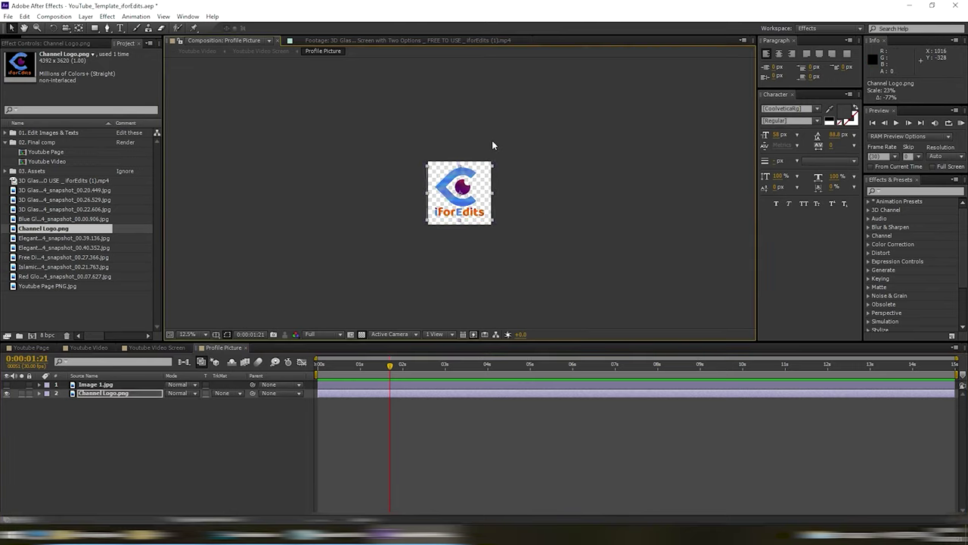
click(244, 347)
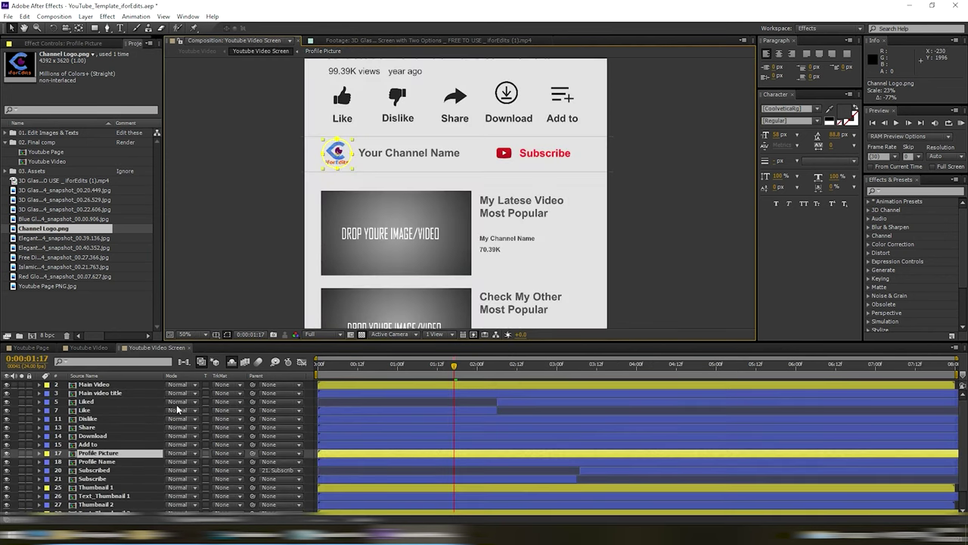
click(105, 461)
- Change the Profile Name text to 'iforEdits' and return to Youtube Video Screen
double_click(103, 462)
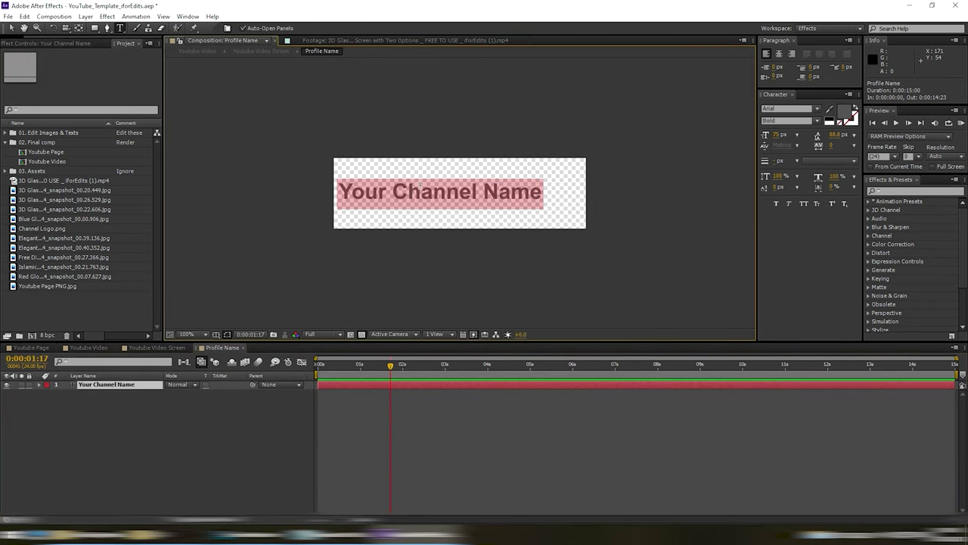
text(iforEdits)
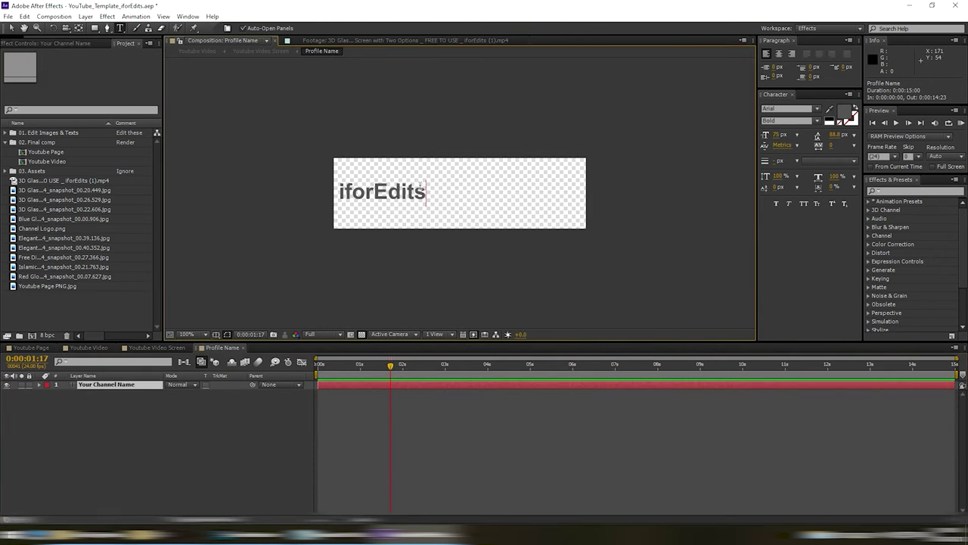
click(242, 348)
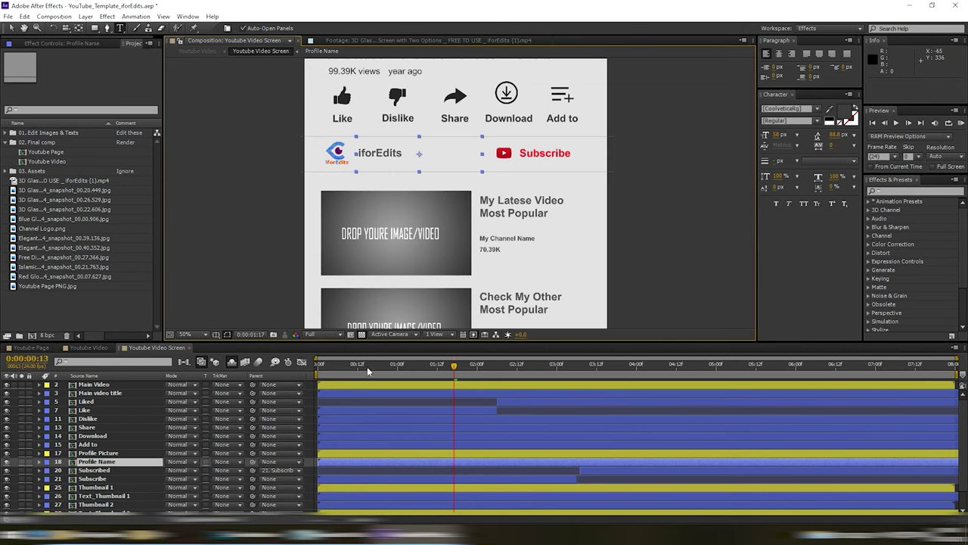
- Move the current time to 0:00:02:01 and select the Thumbnail 1 layer
drag(369, 367, 479, 369)
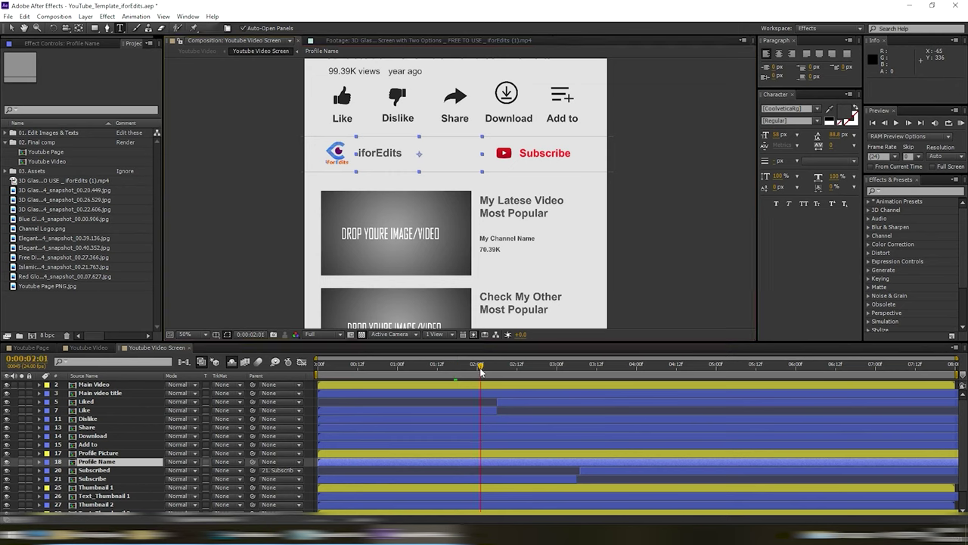
click(103, 471)
click(106, 478)
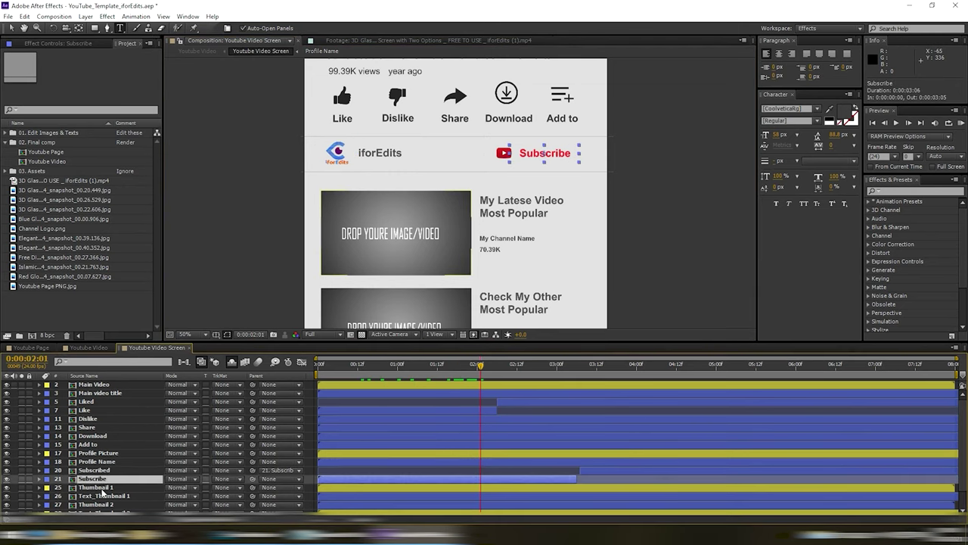
click(103, 488)
- Add the Elegant snapshot image to Thumbnail 1 and hide the grey placeholder Image 1.jpg
double_click(98, 488)
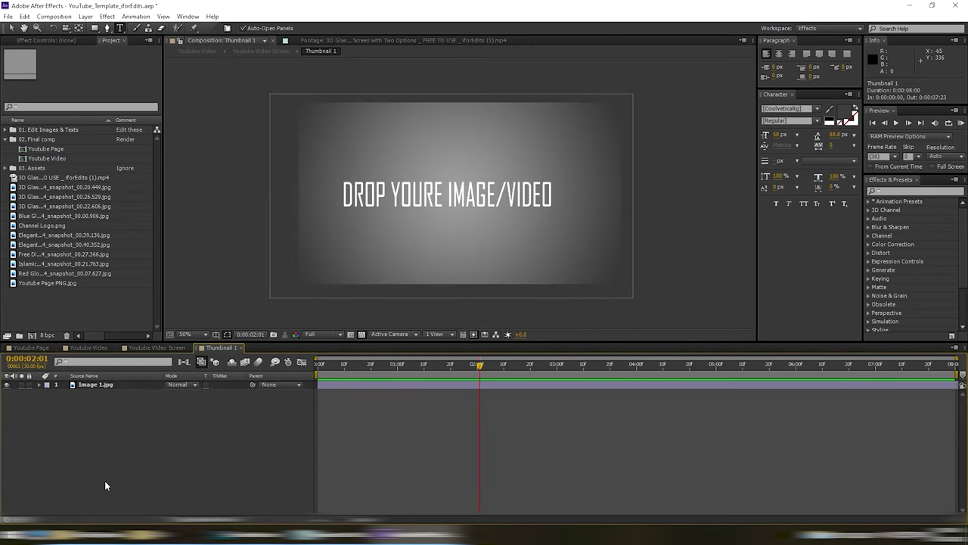
click(57, 282)
click(60, 265)
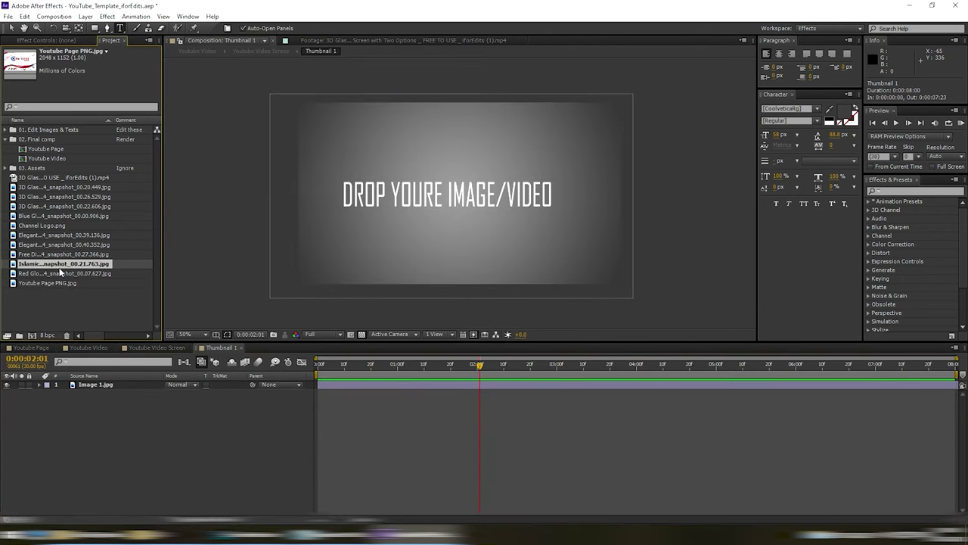
click(59, 246)
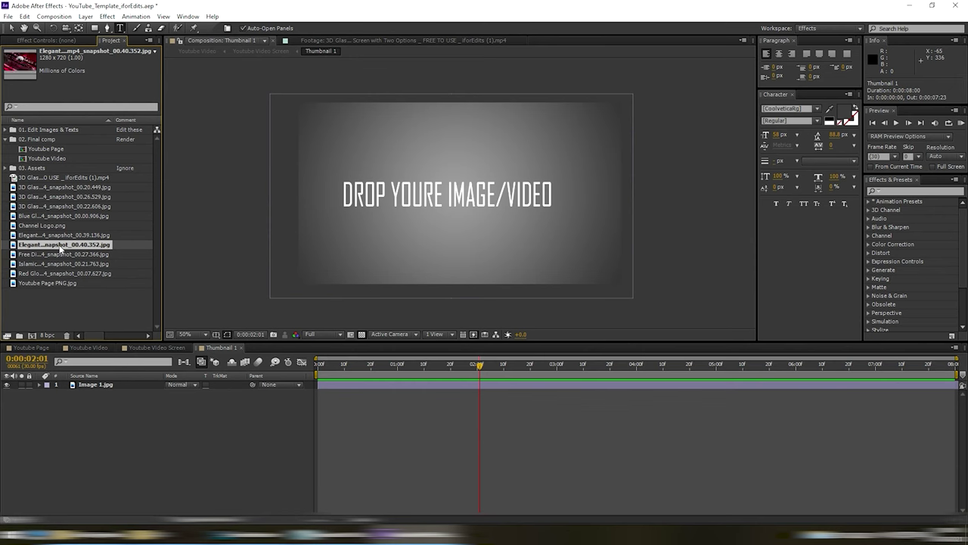
drag(54, 248, 69, 423)
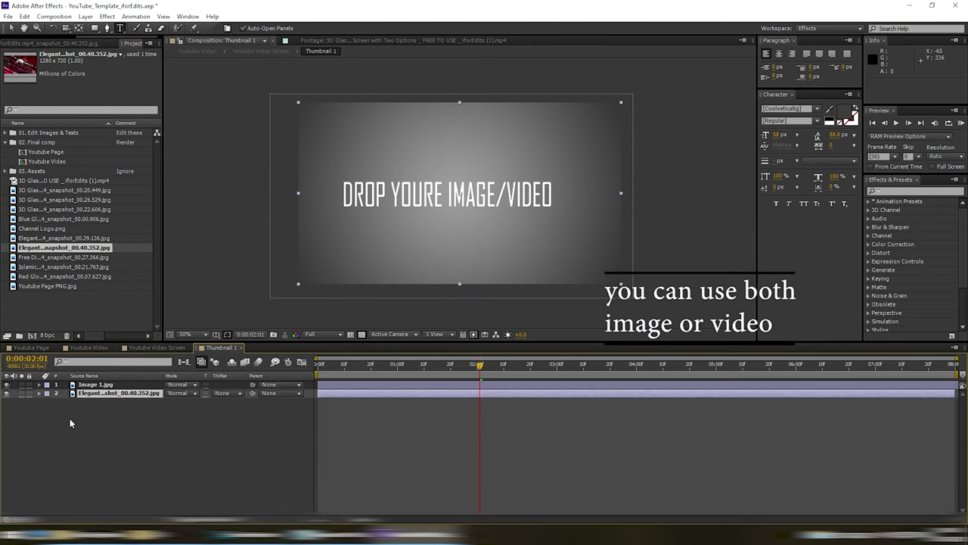
click(6, 384)
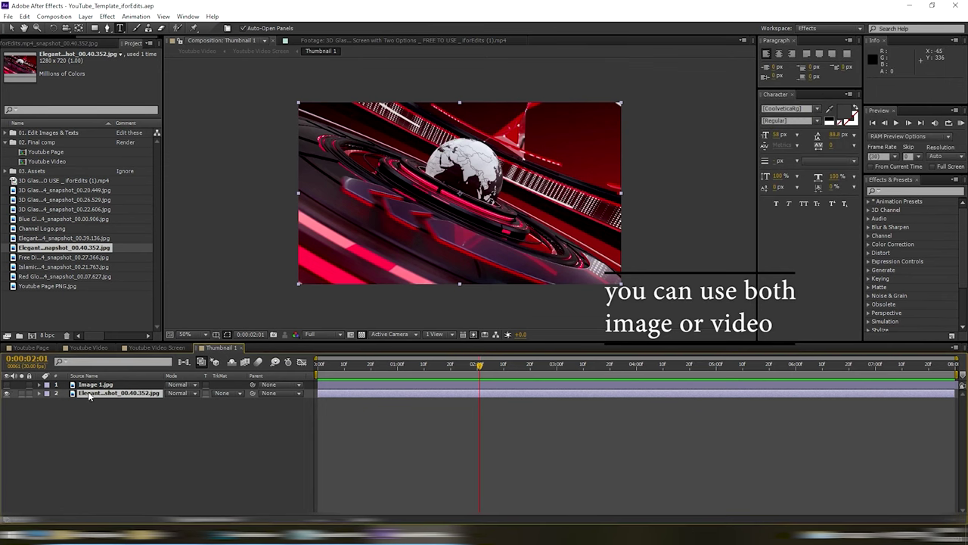
- Copy the Elegant snapshot_00.40.352.jpg file name through Rename, then close the thumbnail composition
right_click(62, 249)
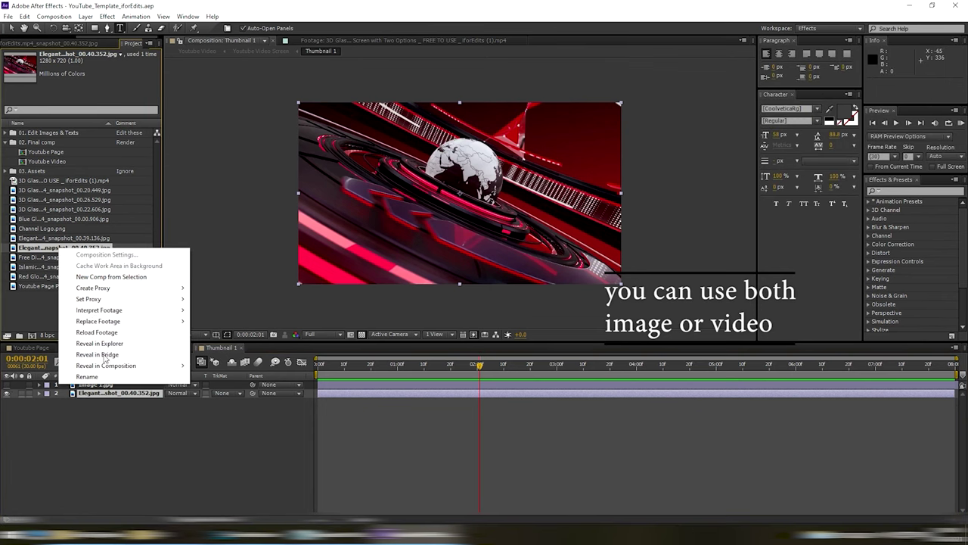
click(106, 381)
right_click(73, 250)
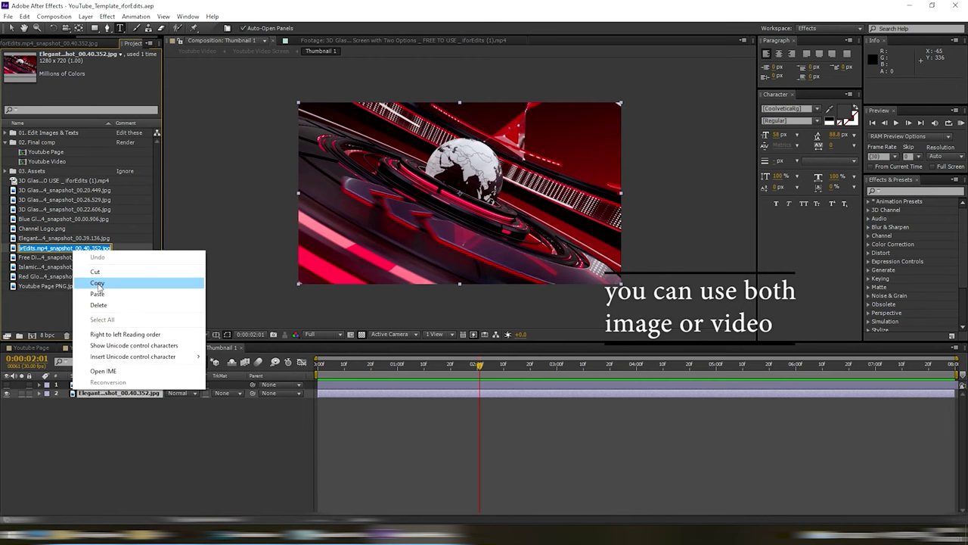
click(100, 282)
click(243, 348)
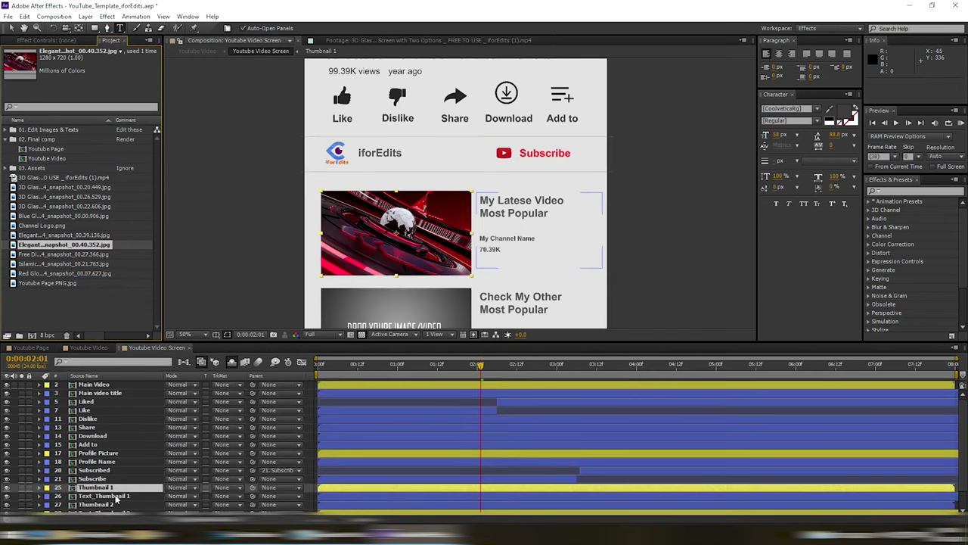
- Paste the copied file name as the Text_Thumbnail 1 title and shrink it to 47 px
double_click(115, 495)
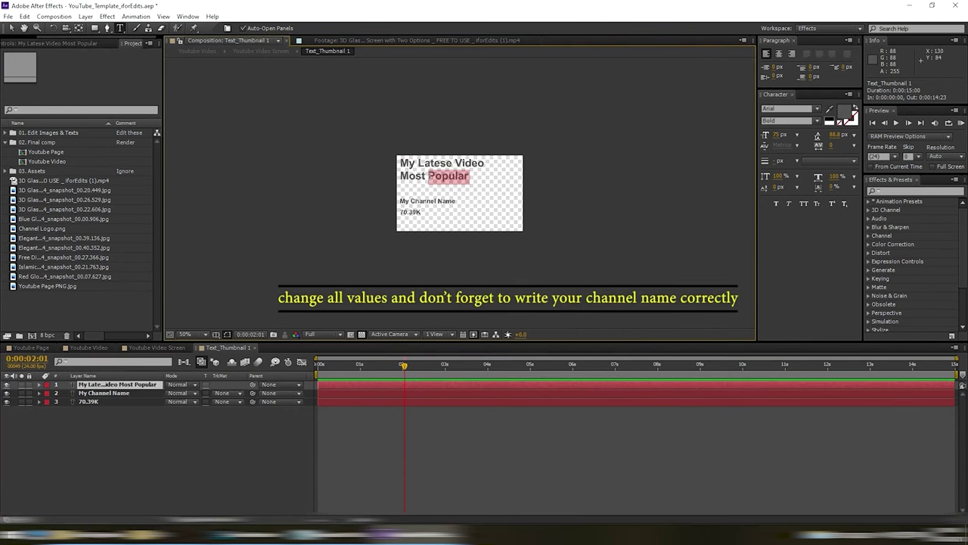
triple_click(431, 179)
key(ctrl+v)
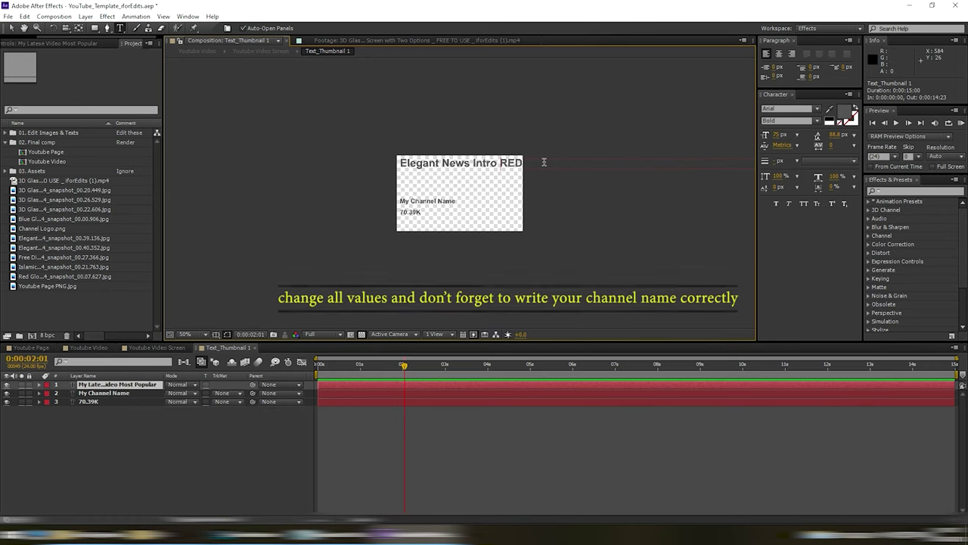
key(ctrl+a)
key(ctrl+shift+comma)
key(ctrl+shift+comma)
key(ctrl+shift+comma)
key(ctrl+shift+comma)
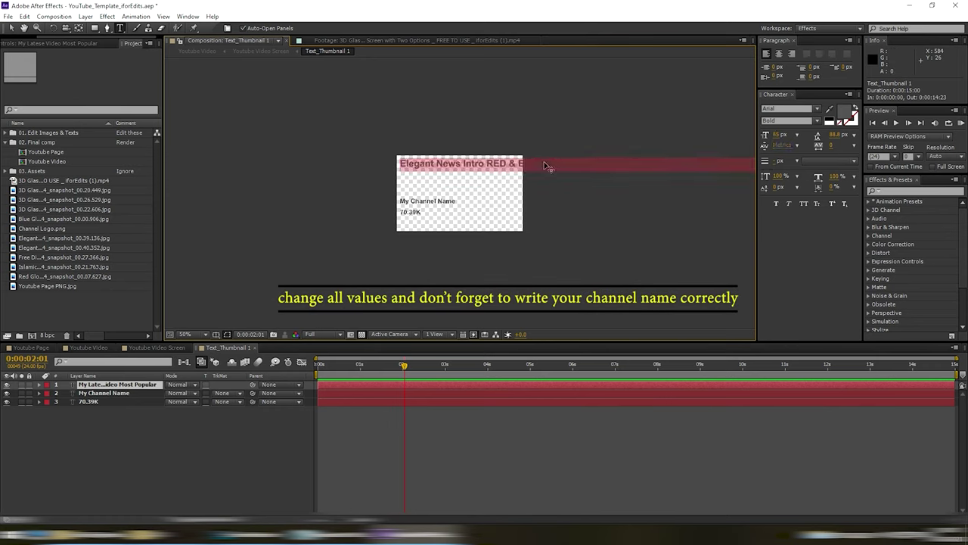
key(ctrl+shift+comma)
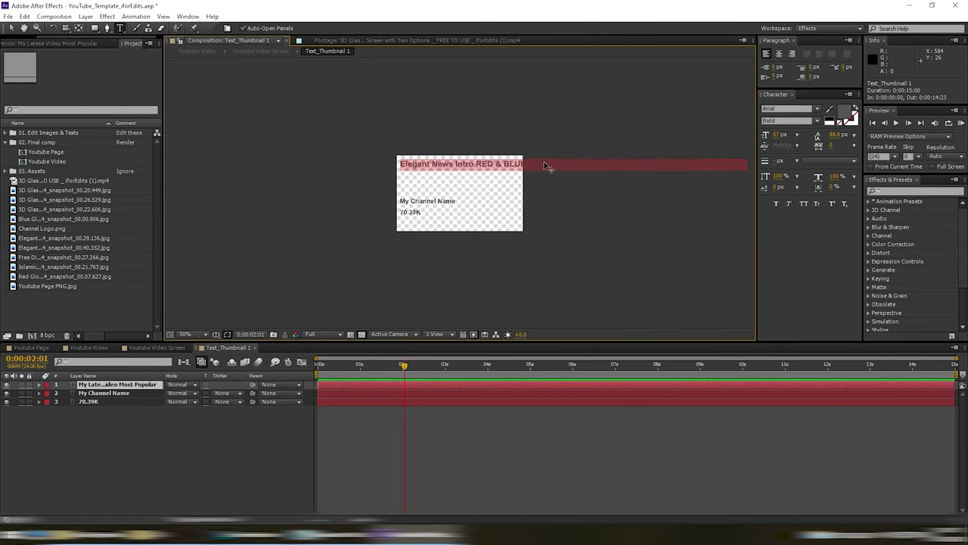
key(ctrl+shift+comma)
key(ctrl+shift+comma)
key(ctrl+shift+comma)
key(ctrl+shift+comma)
key(ctrl+shift+comma)
key(ctrl+shift+comma)
key(ctrl+shift+comma)
key(ctrl+shift+comma)
click(543, 161)
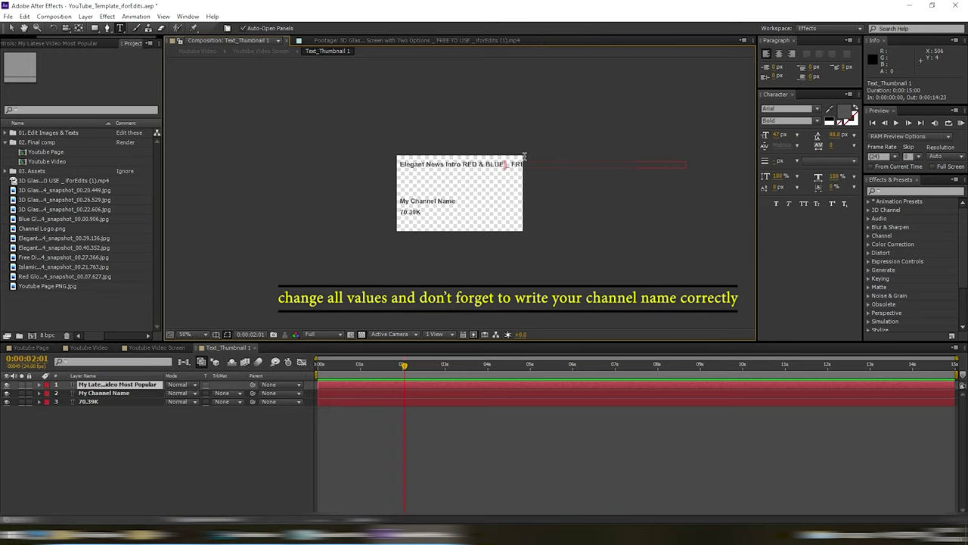
- Trim the title down to 'Elegant News Intro RED & BLUE'
key(shift+End)
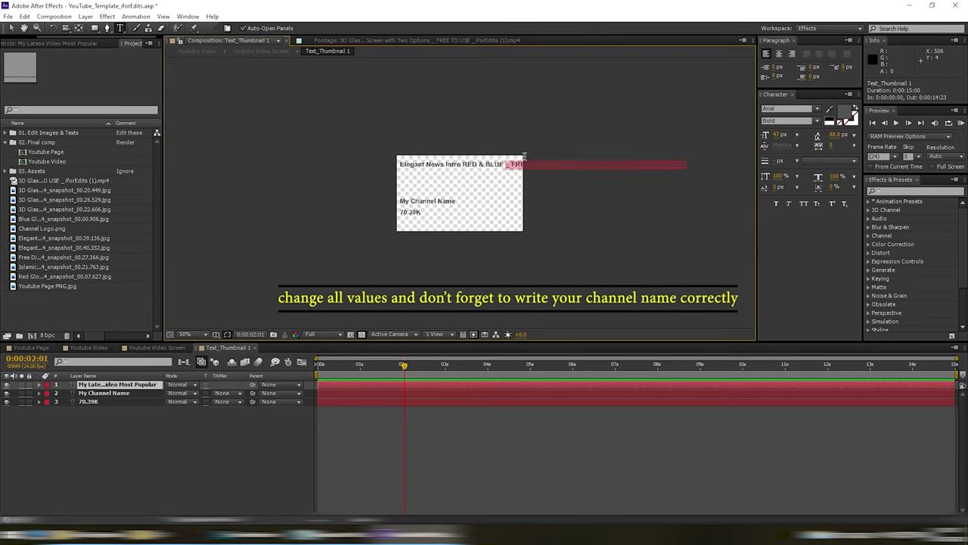
key(Left)
key(Return)
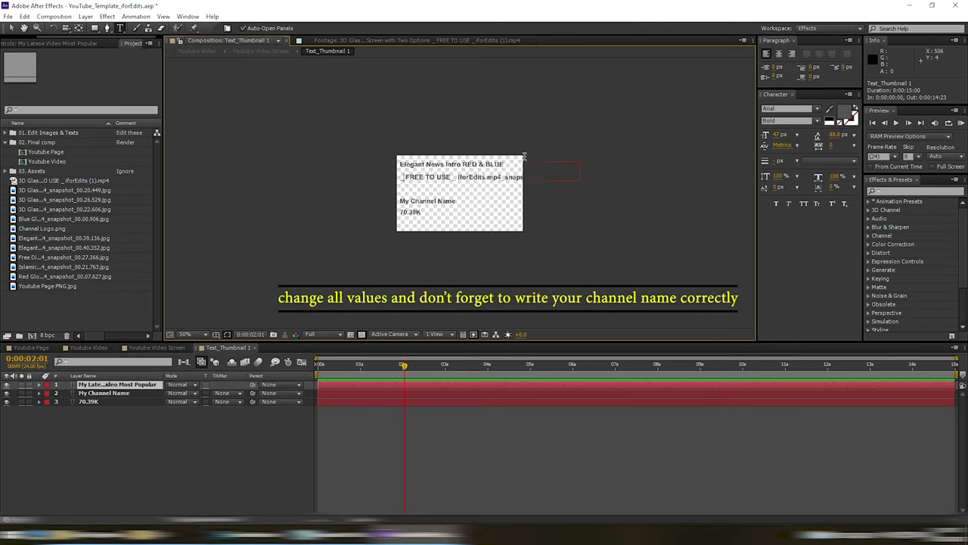
key(BackSpace)
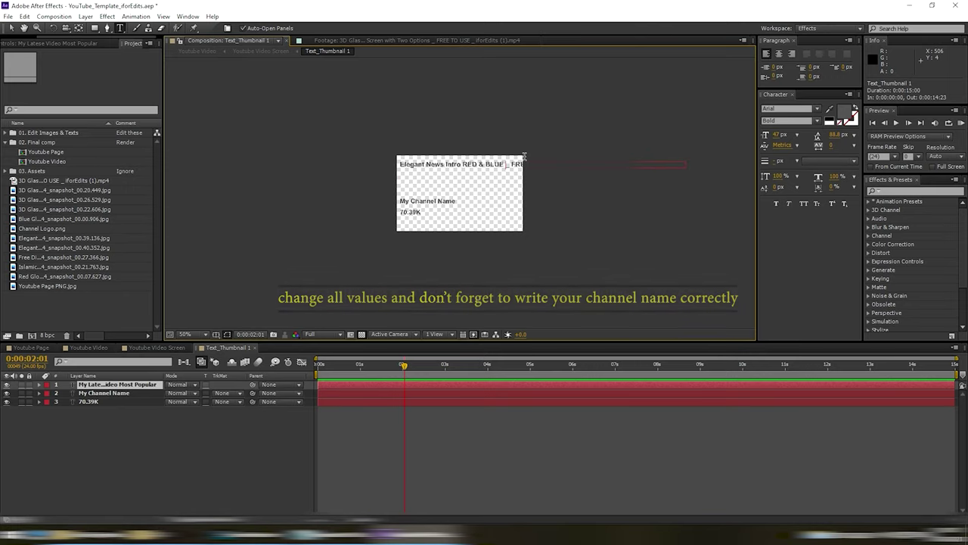
key(Delete)
key(Delete)
key(Delete)
key(Delete)
key(Delete)
key(Delete)
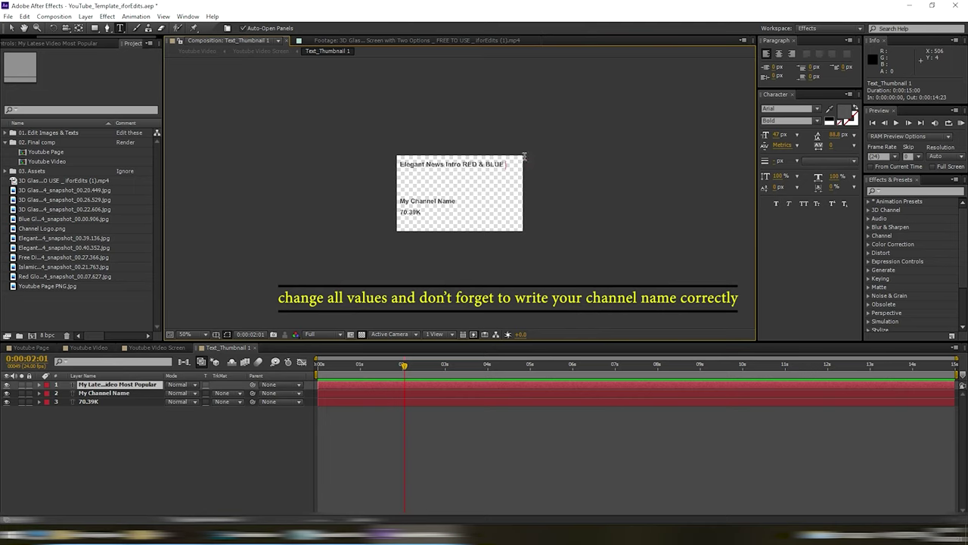
- Change the My Channel Name text to 'iforEdits'
double_click(106, 393)
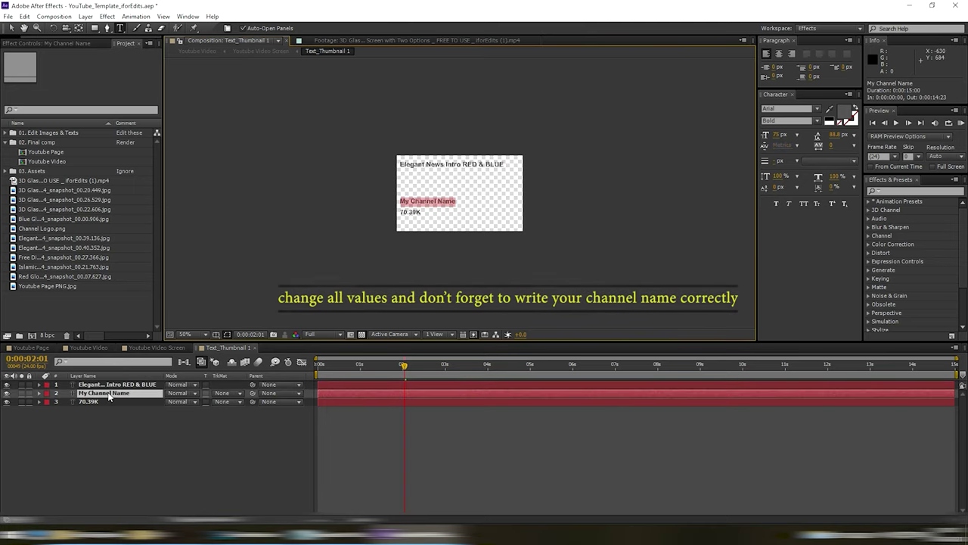
text(iforE)
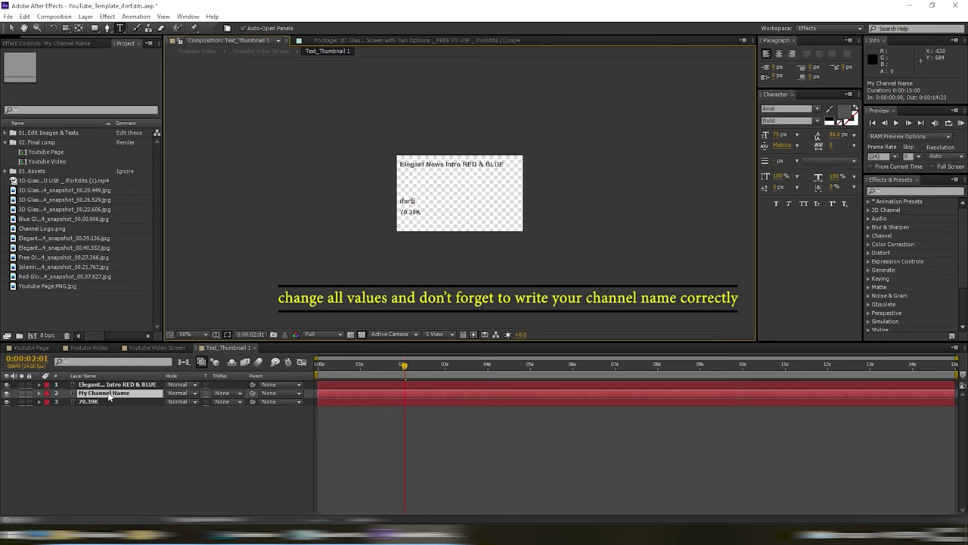
text(dits)
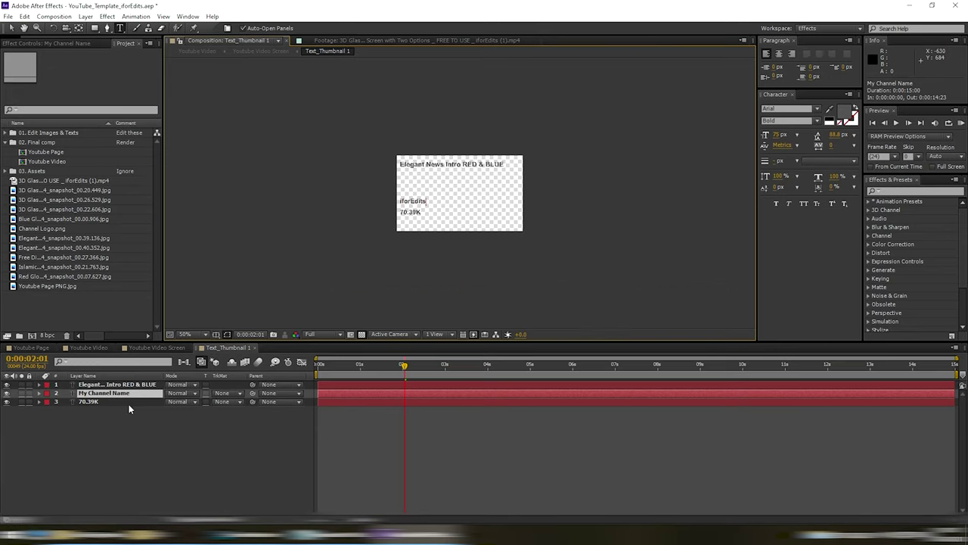
click(254, 348)
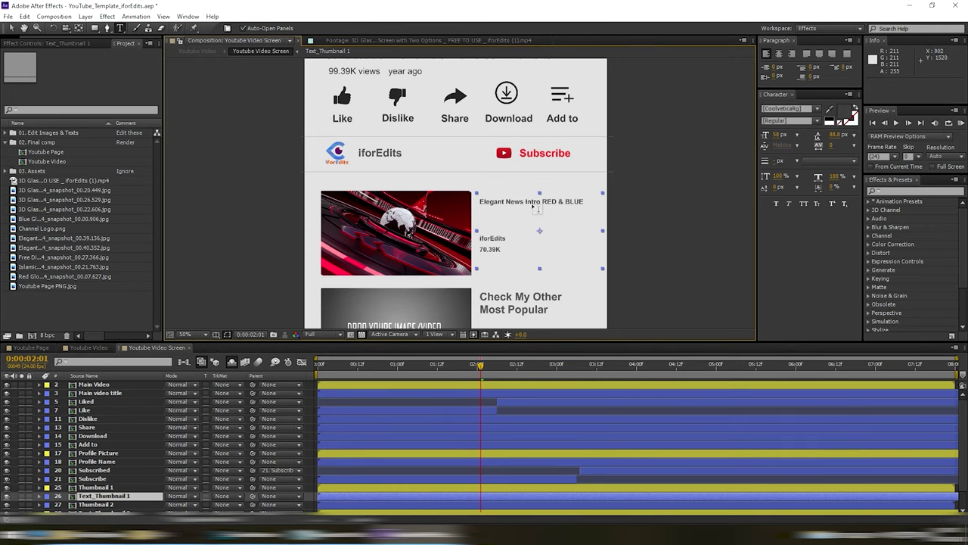
- Repaste the Text_Thumbnail 1 title and break it after BLUE, leaving 'FREE TO USE _ iforEdits' on line two
double_click(123, 498)
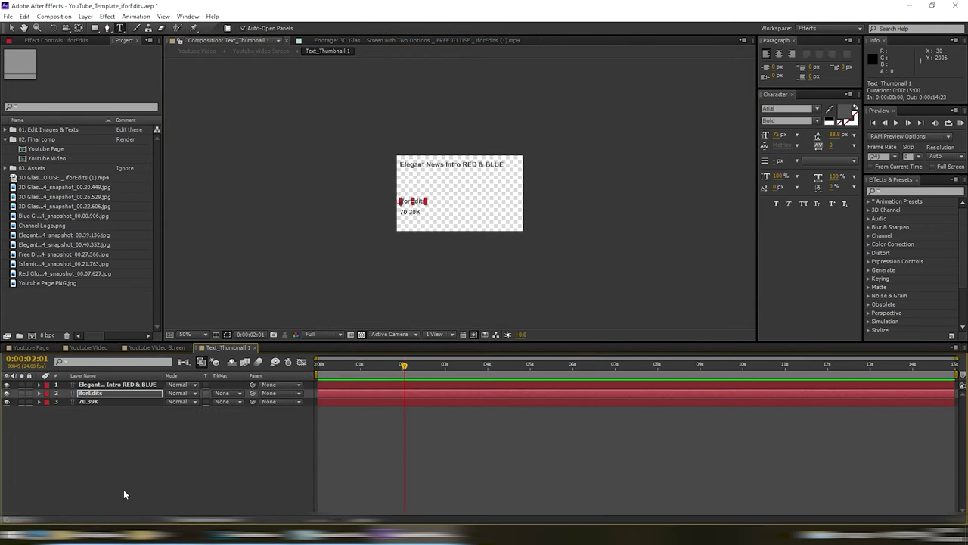
double_click(436, 165)
key(ctrl+a)
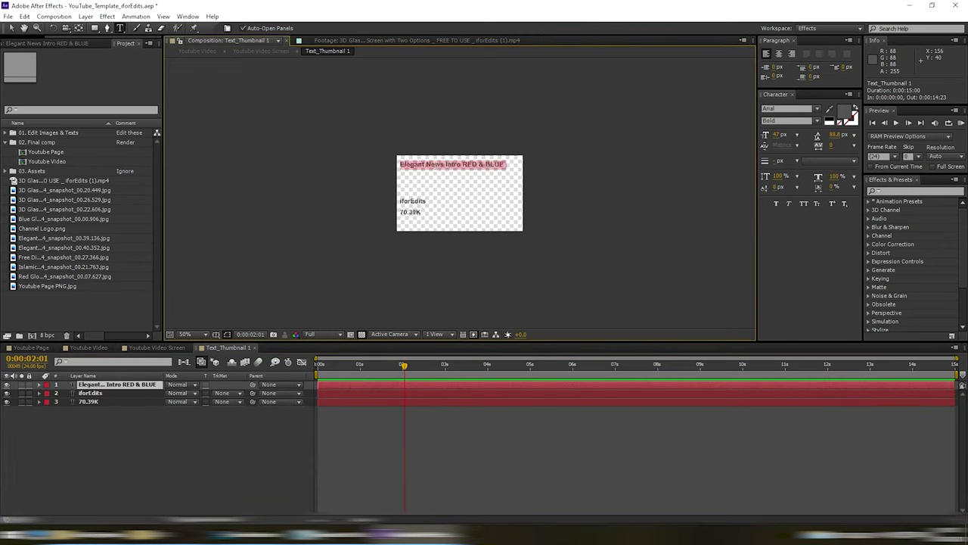
key(ctrl+v)
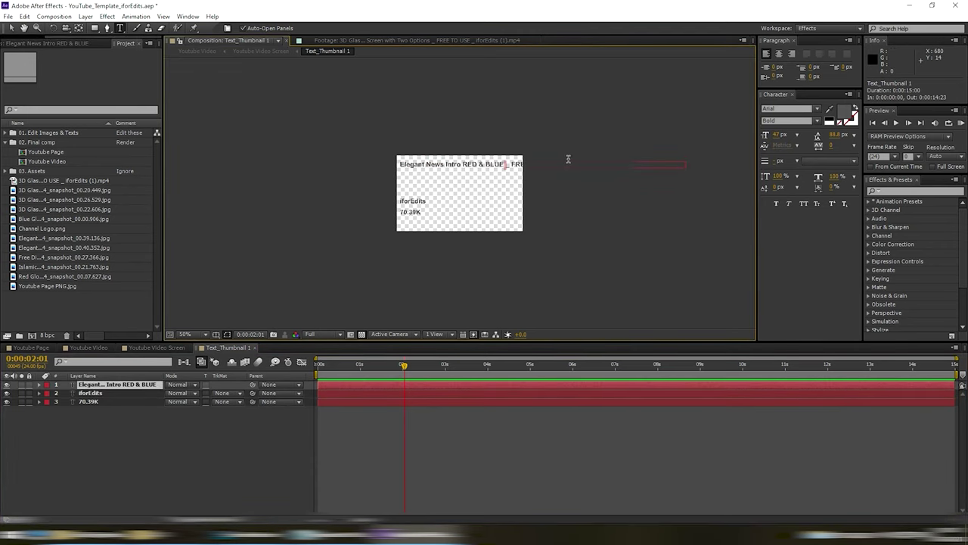
key(Return)
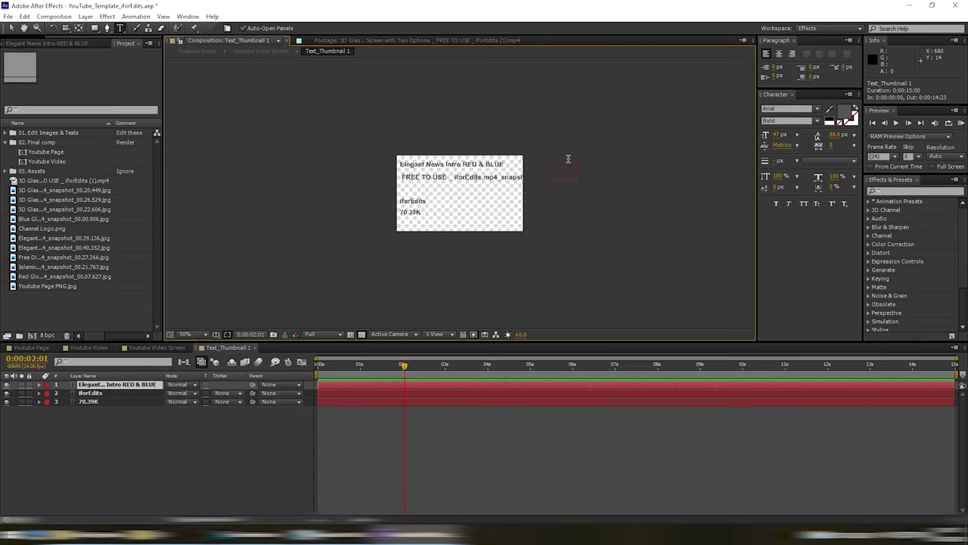
key(Delete)
key(Delete)
key(Delete)
key(Delete)
key(Delete)
key(Delete)
key(Delete)
key(Delete)
key(Delete)
- Return to Youtube Video Screen and save the project
click(255, 346)
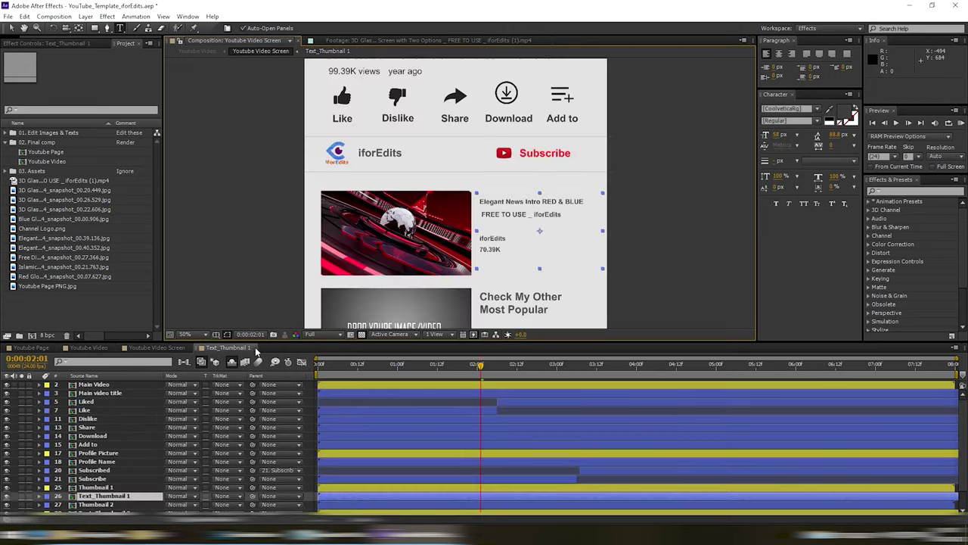
click(255, 347)
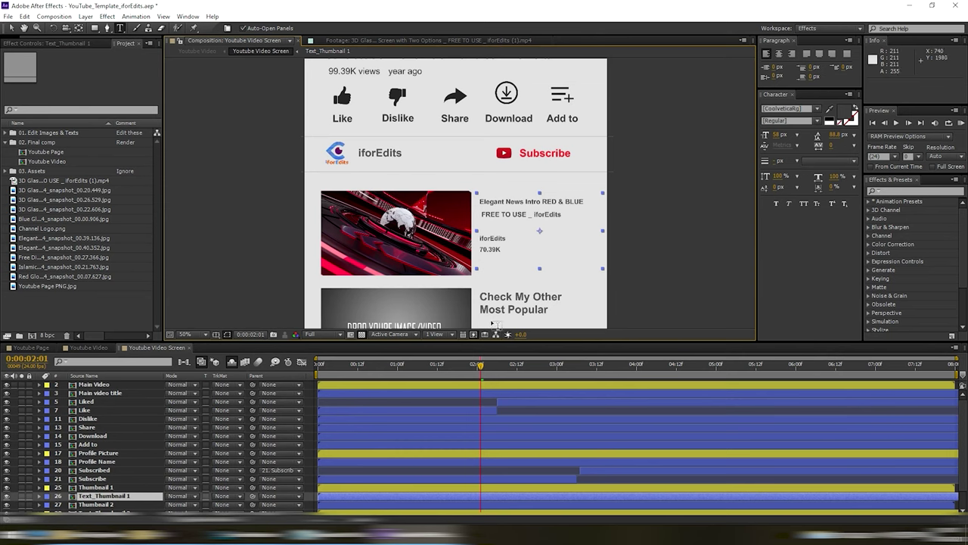
click(8, 16)
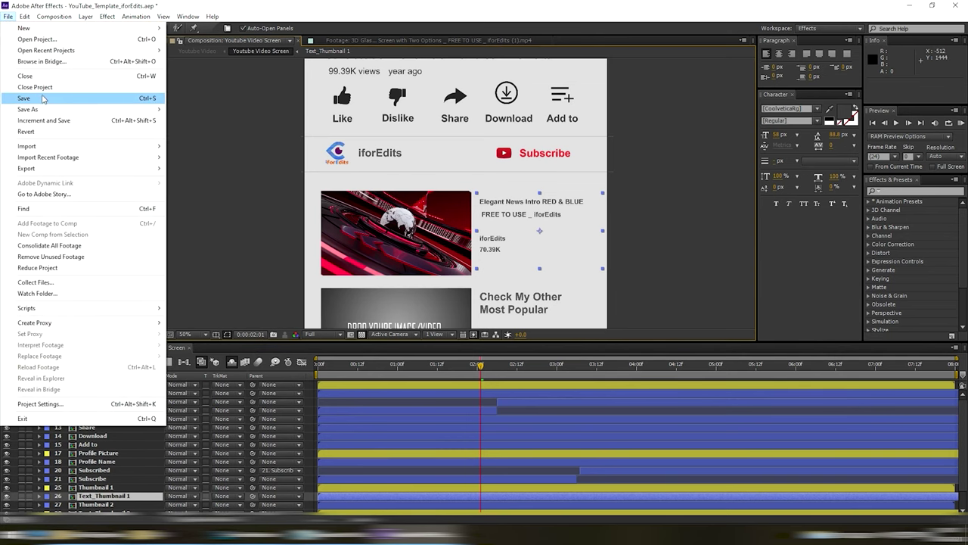
click(43, 100)
- Pan the viewer down to the lower video cards and select the Thumbnail 2 layer
mouse_move(583, 243)
mouse_down()
mouse_move(563, 76)
mouse_move(564, 89)
mouse_up()
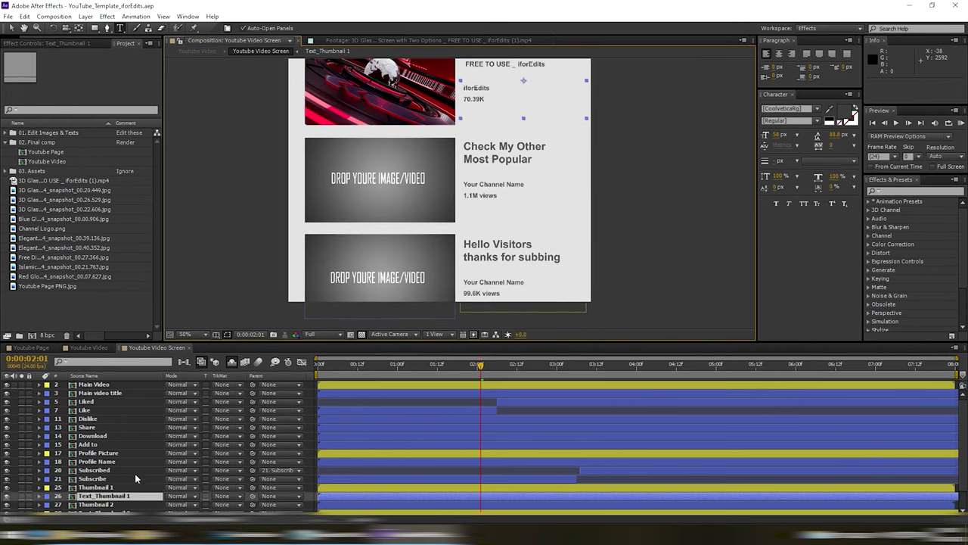
scroll(138, 484, down, 2)
click(112, 484)
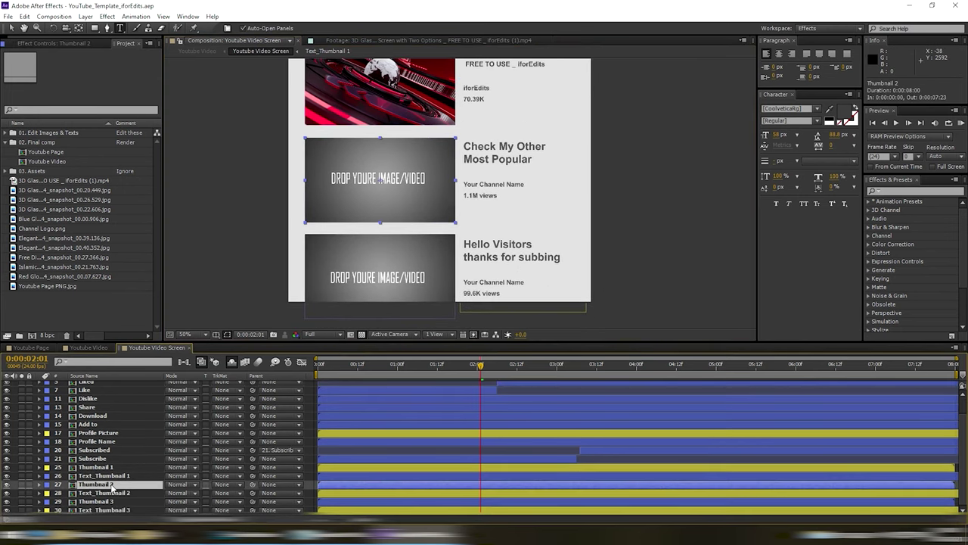
- In Thumbnail 2, try the purple glow snapshot, then remove it again
double_click(112, 485)
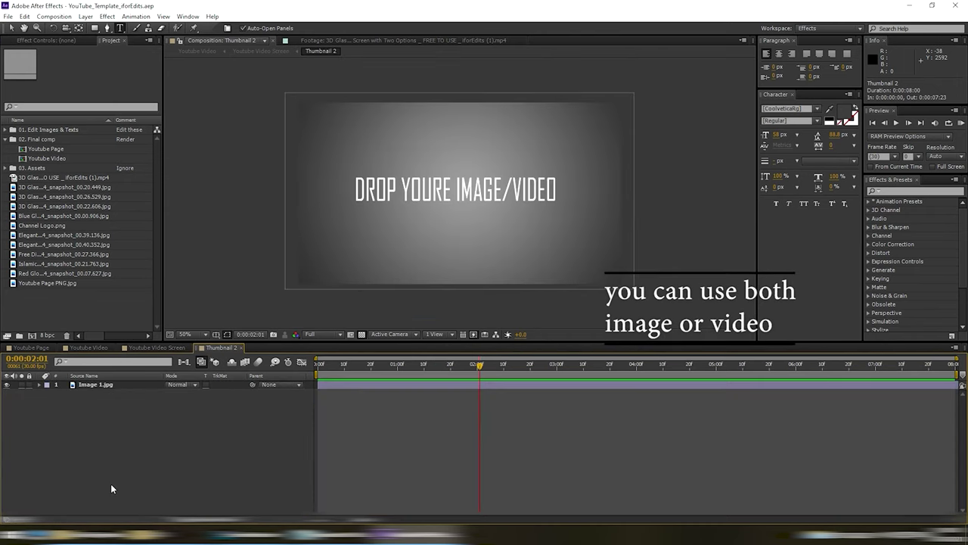
click(67, 264)
click(63, 254)
click(61, 246)
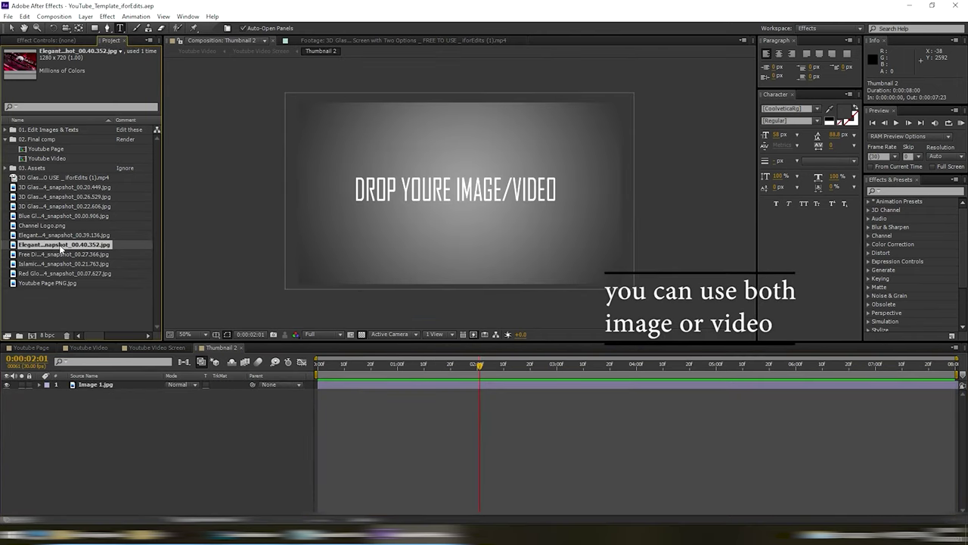
drag(62, 253, 82, 420)
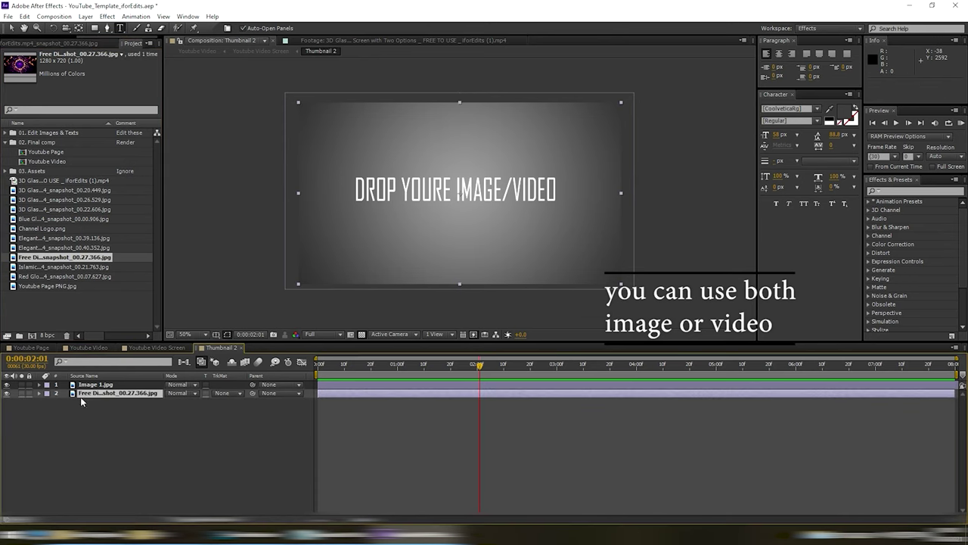
key(Delete)
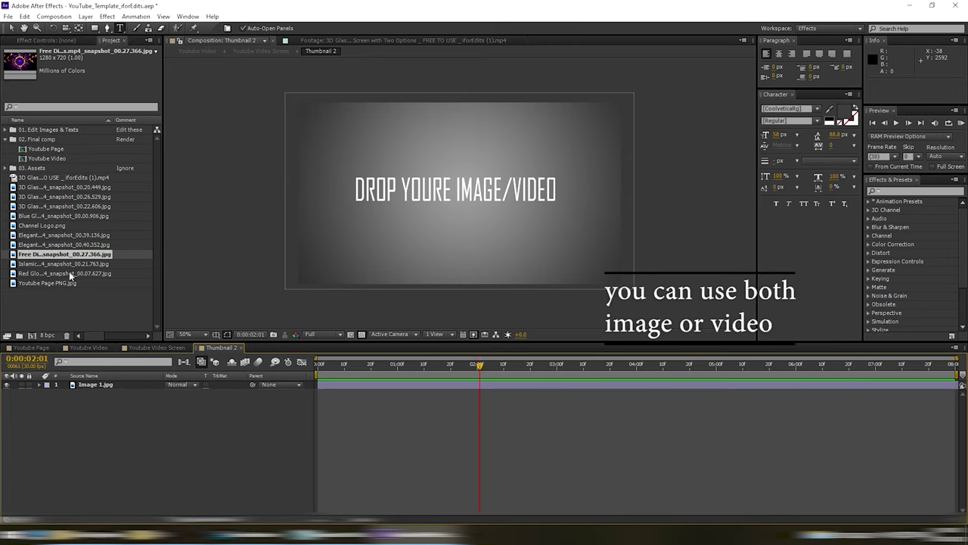
- Add the red globe snapshot_00.07.627.jpg to Thumbnail 2 and hide the placeholder layer
click(69, 272)
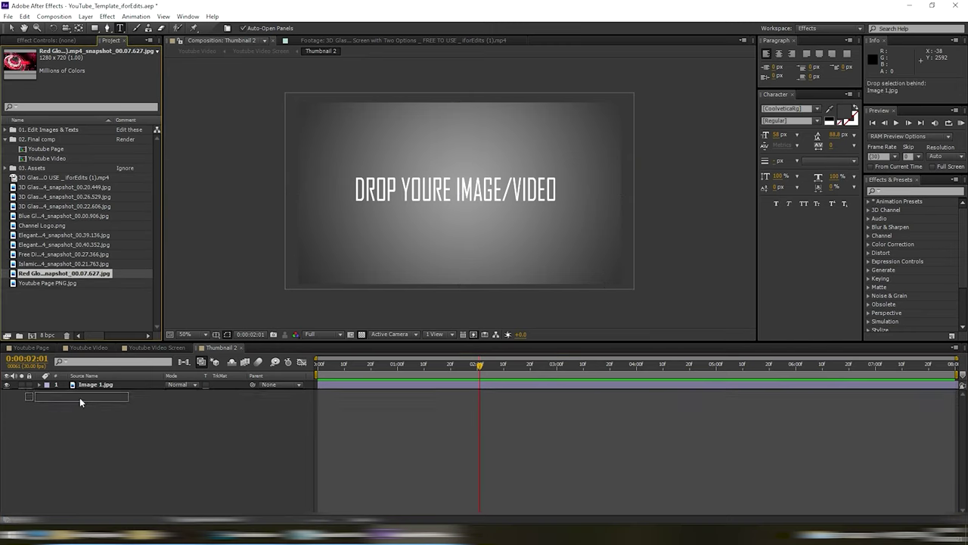
drag(66, 279, 79, 397)
right_click(58, 279)
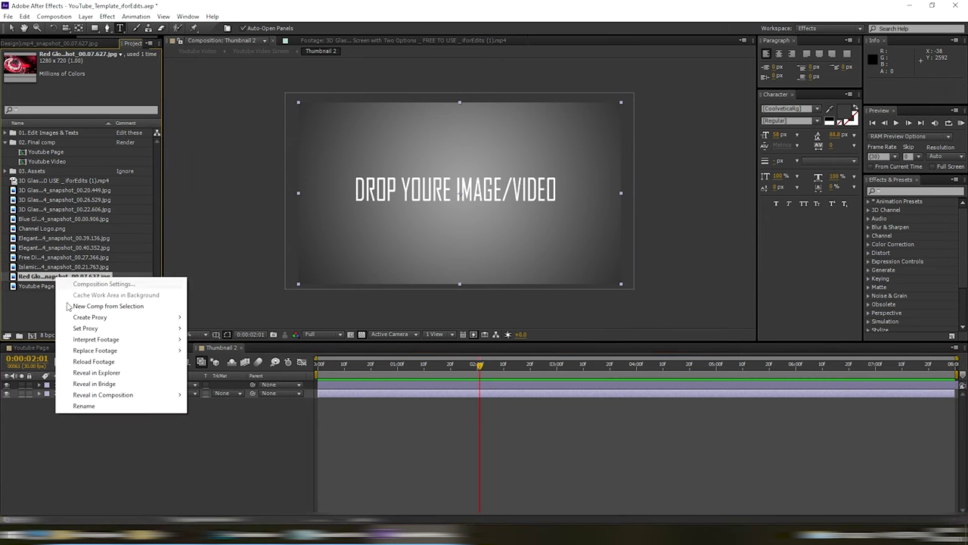
click(79, 408)
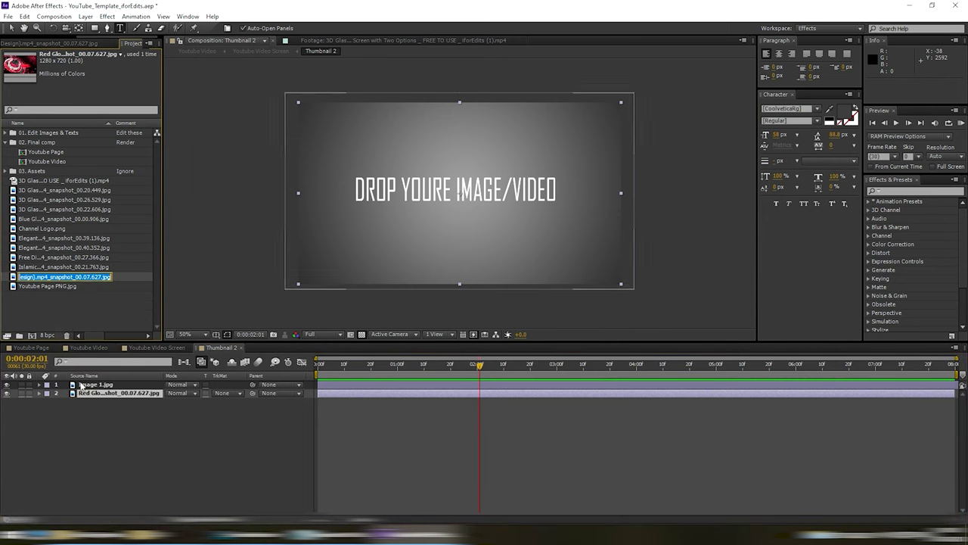
click(7, 384)
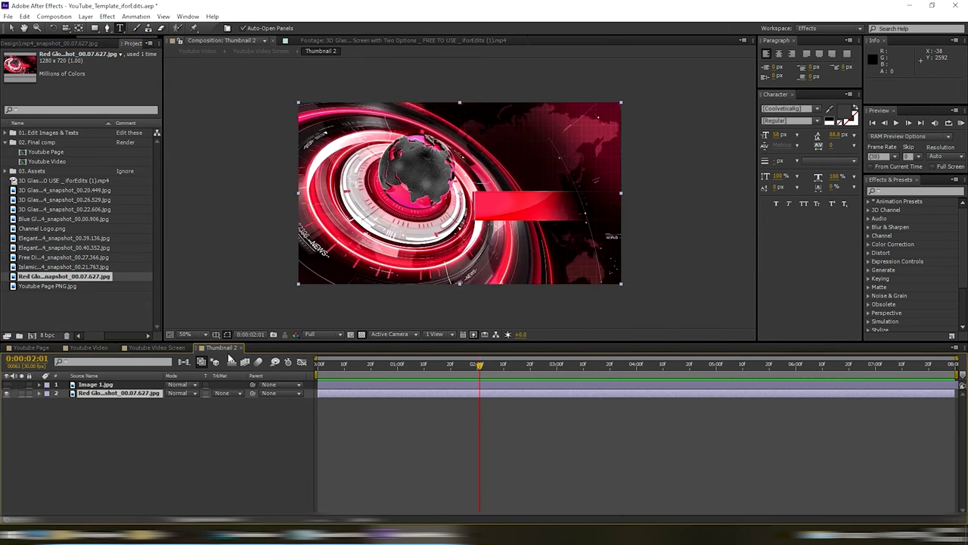
click(240, 347)
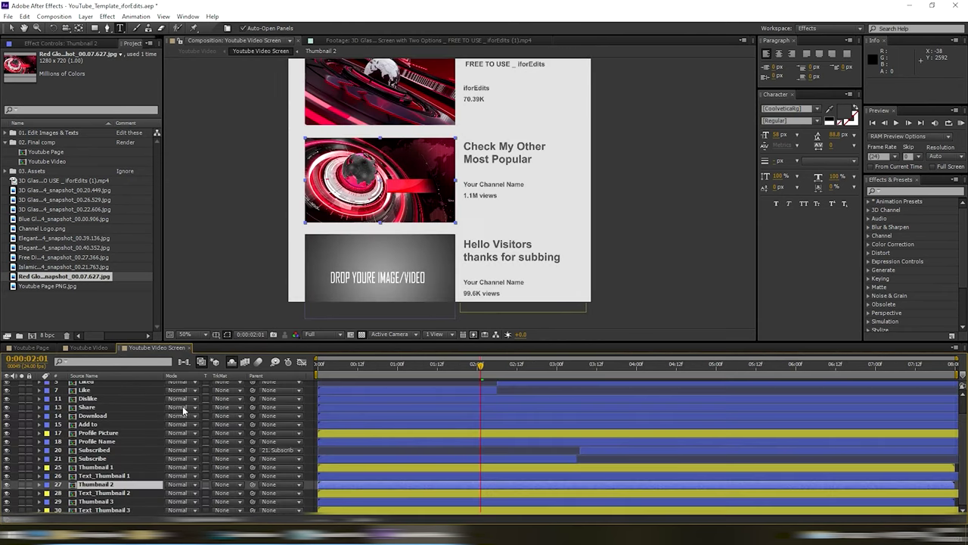
- Replace the Text_Thumbnail 2 title with 'Red Globe News Title Background - #iforEdits'
double_click(114, 492)
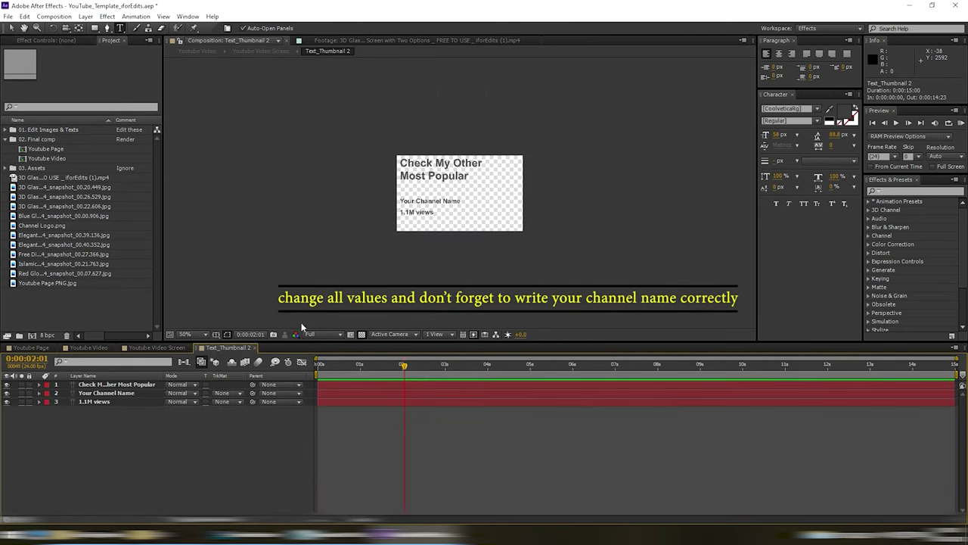
double_click(423, 174)
key(ctrl+a)
text(Red Globe News Title Background - #iforEdits)
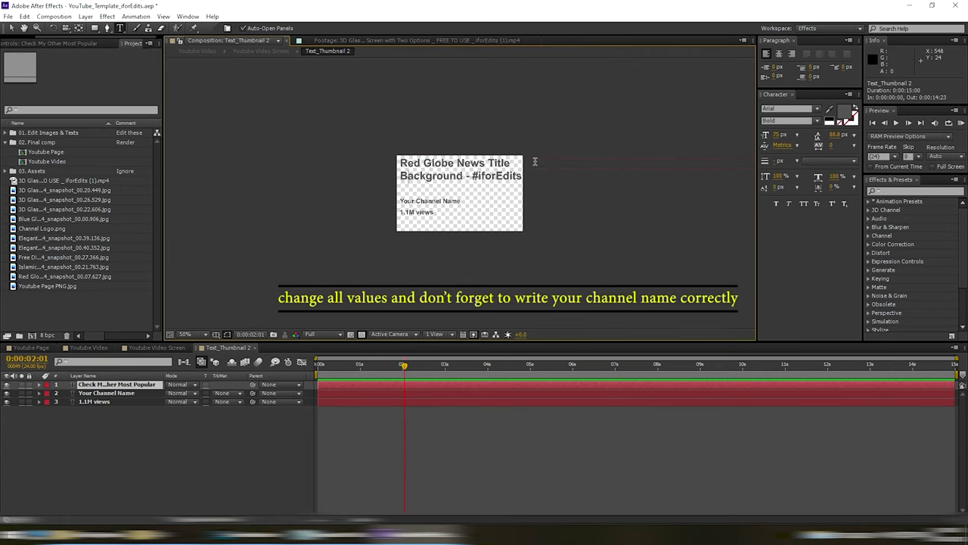
- Set the second card's channel name to iforEdits, keeping the 1.1M views text
double_click(97, 393)
key(BackSpace)
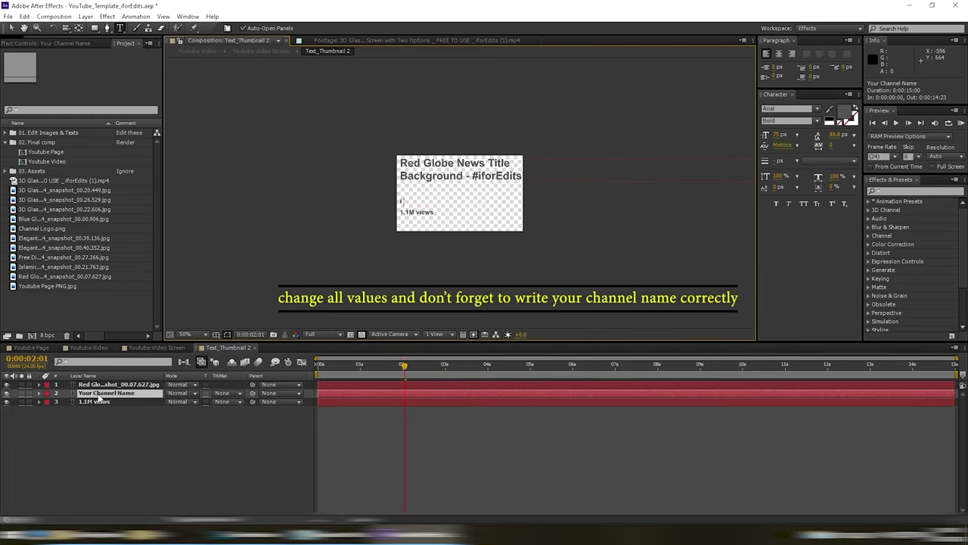
click(431, 201)
text(iforEdits)
double_click(97, 402)
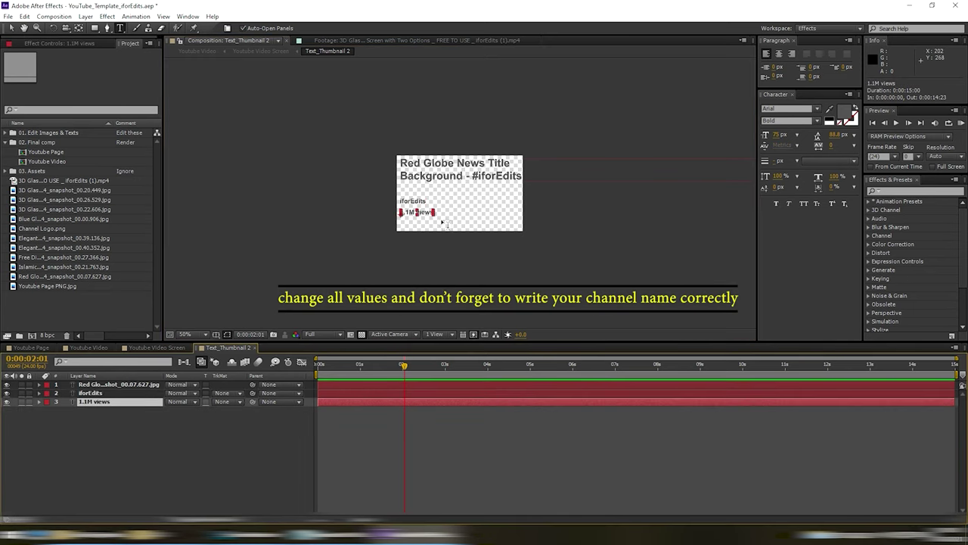
click(255, 348)
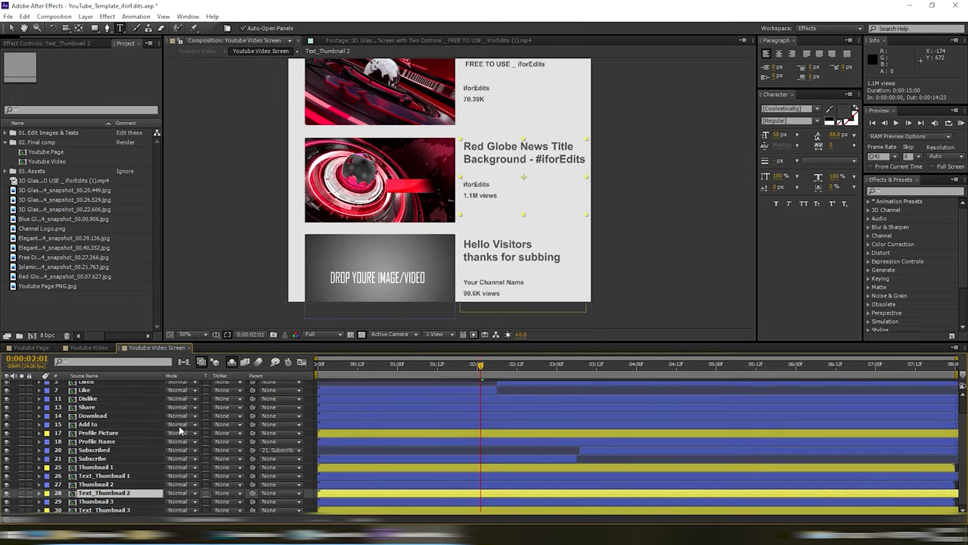
- In Thumbnail 3, select the blue globe image and rename its Project item
click(105, 502)
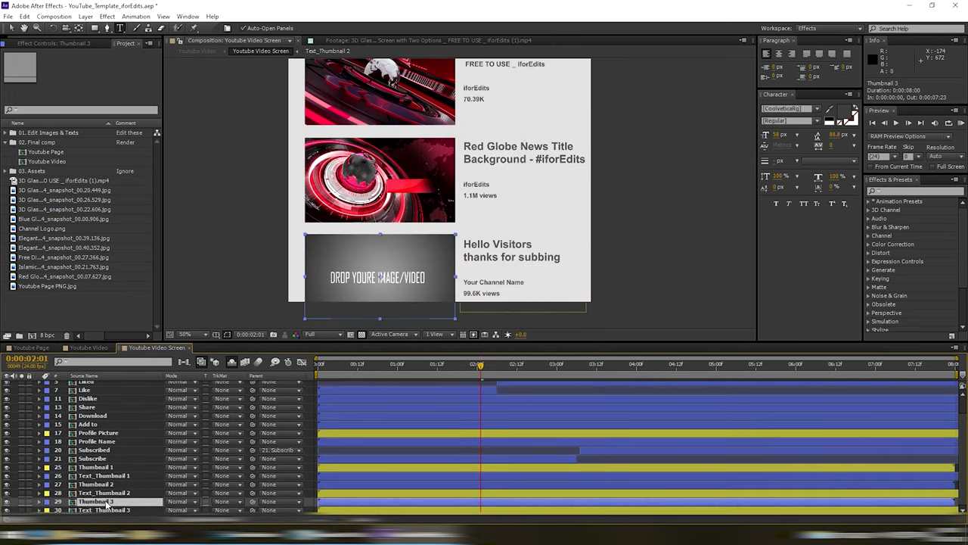
double_click(107, 503)
click(145, 397)
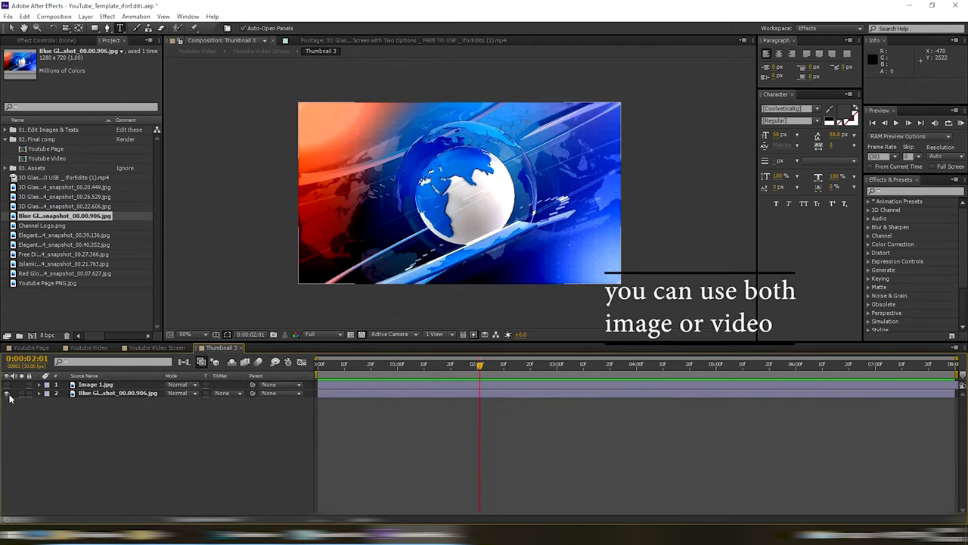
right_click(79, 215)
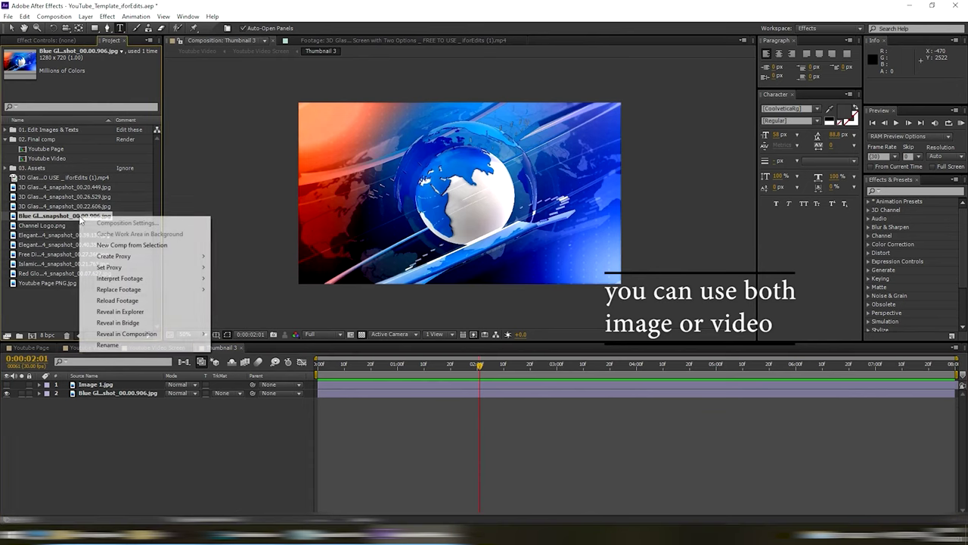
click(112, 342)
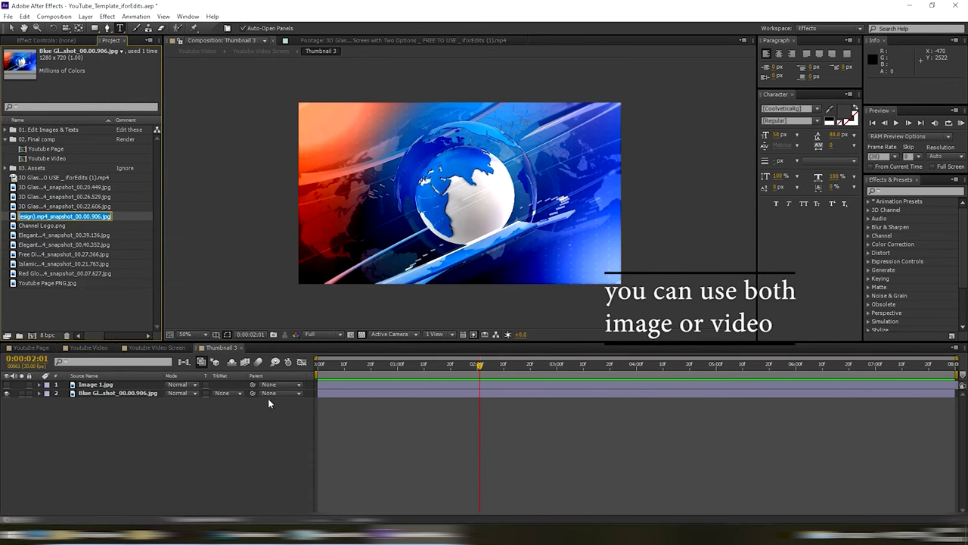
click(240, 346)
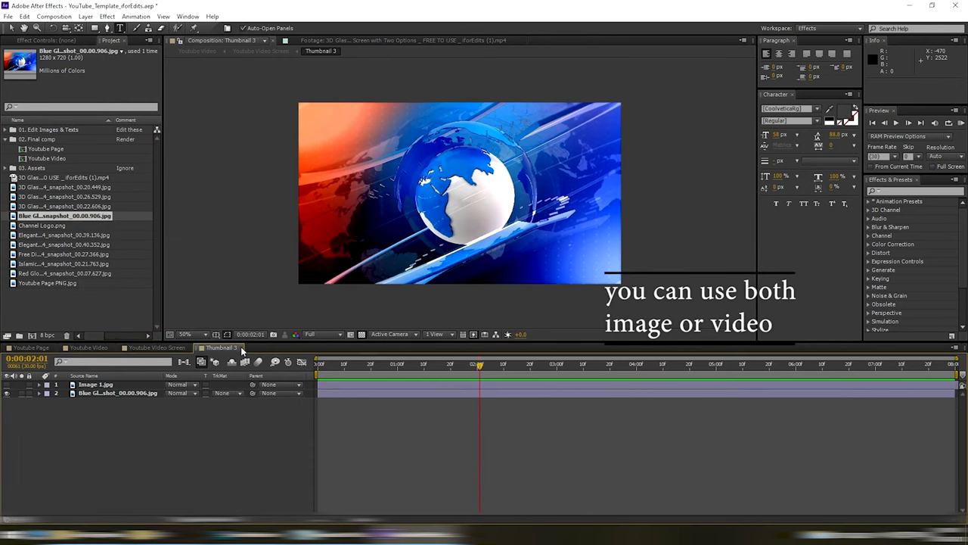
click(242, 347)
- Replace the Text_Thumbnail 3 title with 'Blue Globe News Intro or Background - iforEdits' at 65 px
double_click(102, 512)
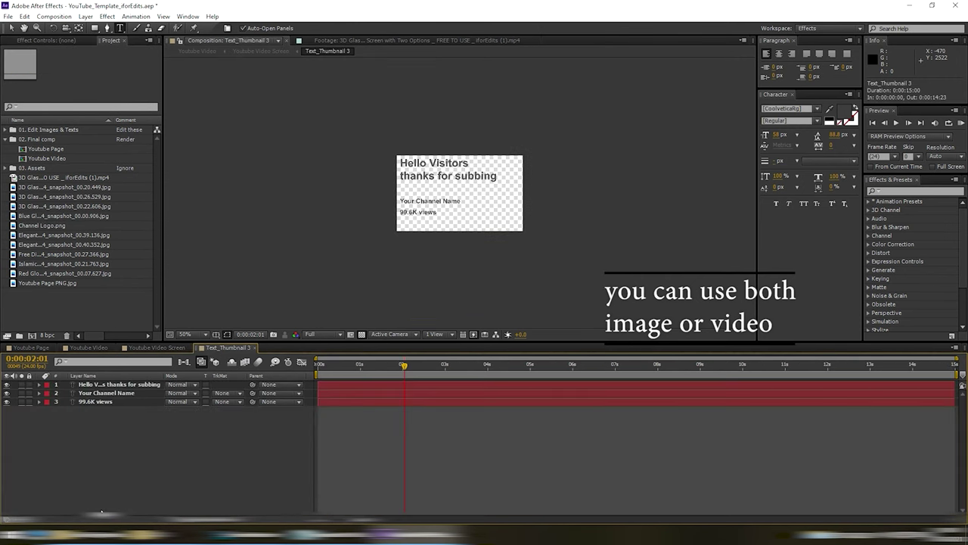
double_click(420, 175)
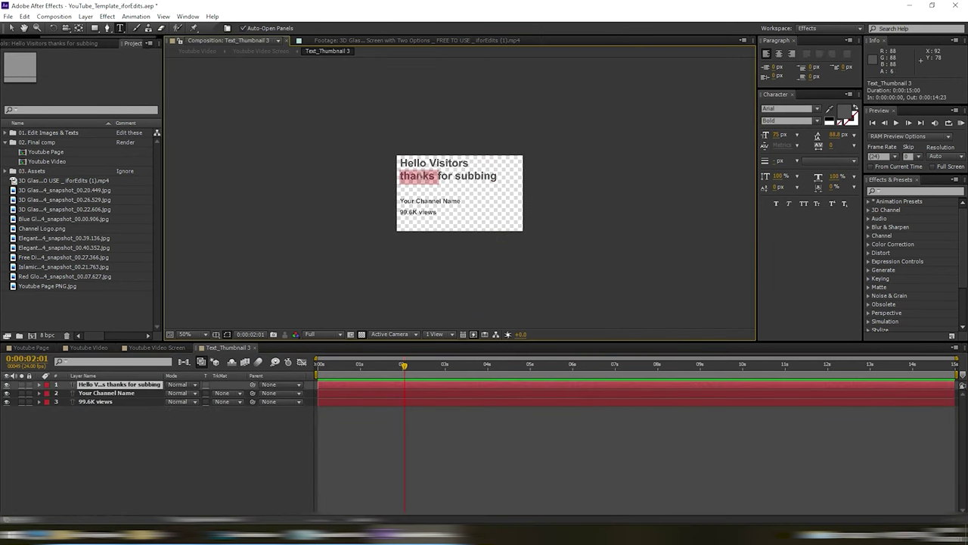
key(ctrl+a)
key(ctrl+v)
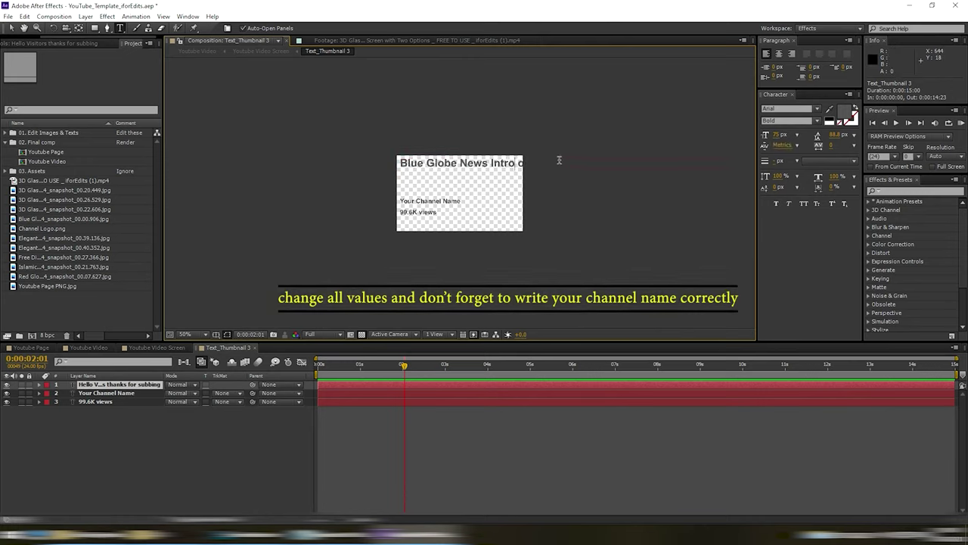
key(ctrl+a)
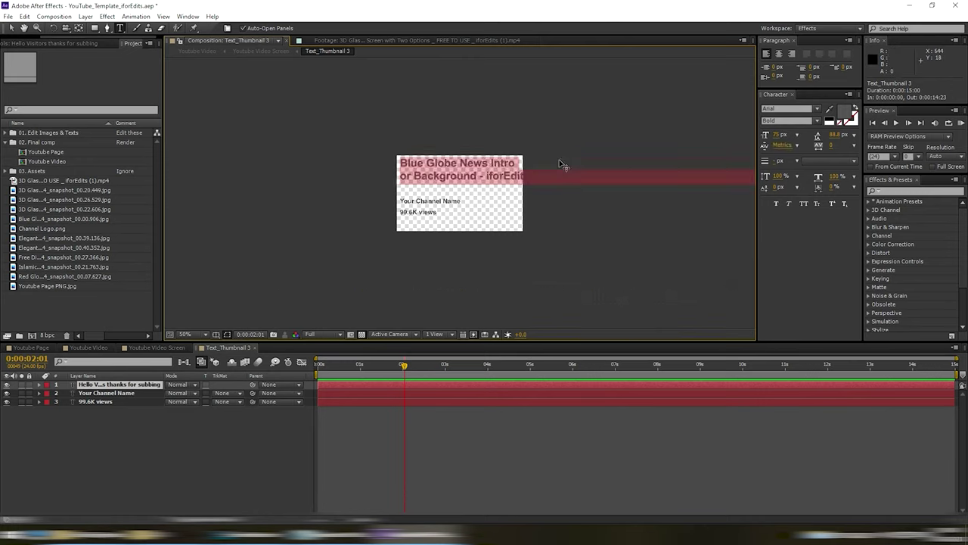
key(ctrl+shift+comma)
key(ctrl+shift+comma)
key(ctrl+shift+comma)
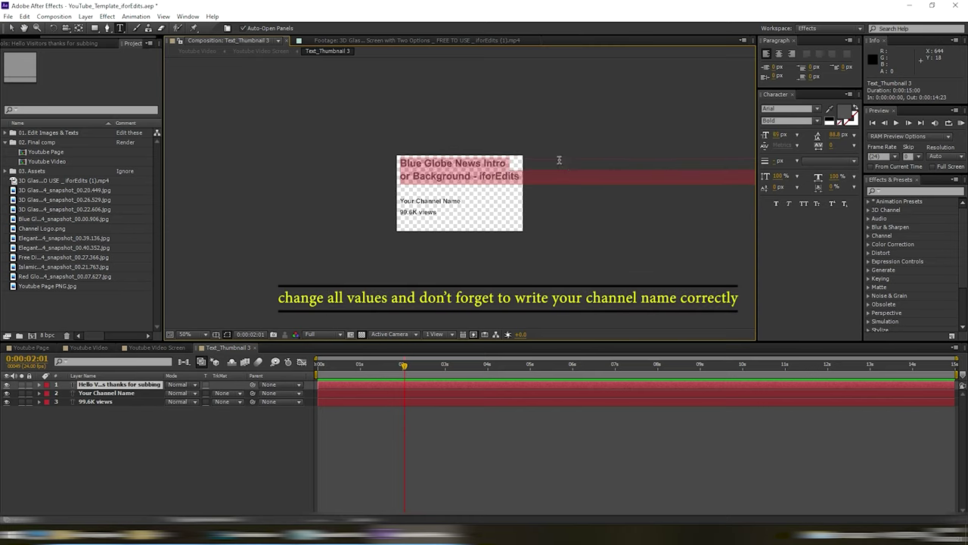
click(559, 160)
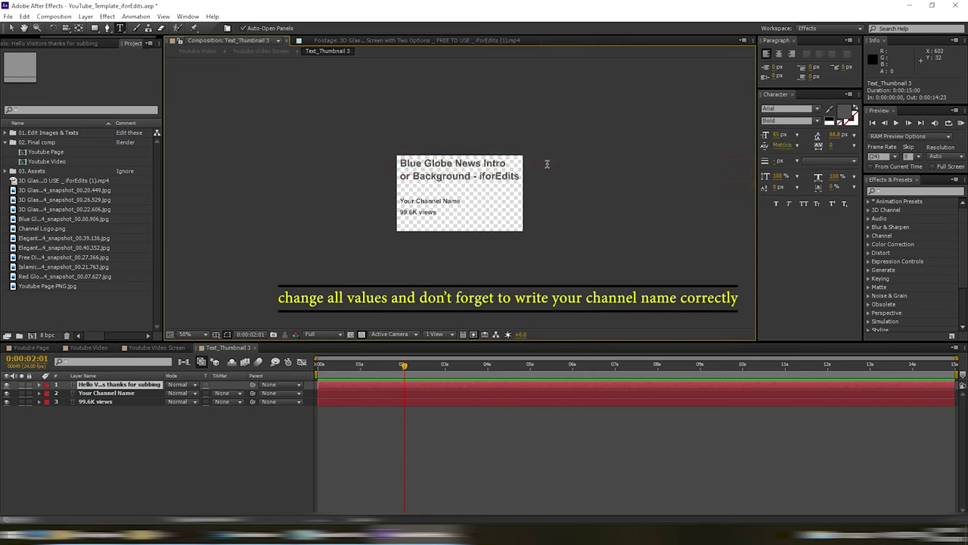
click(538, 182)
text(c)
- Set the third card's channel name to iforEdits and its view count to 102.6K
double_click(106, 393)
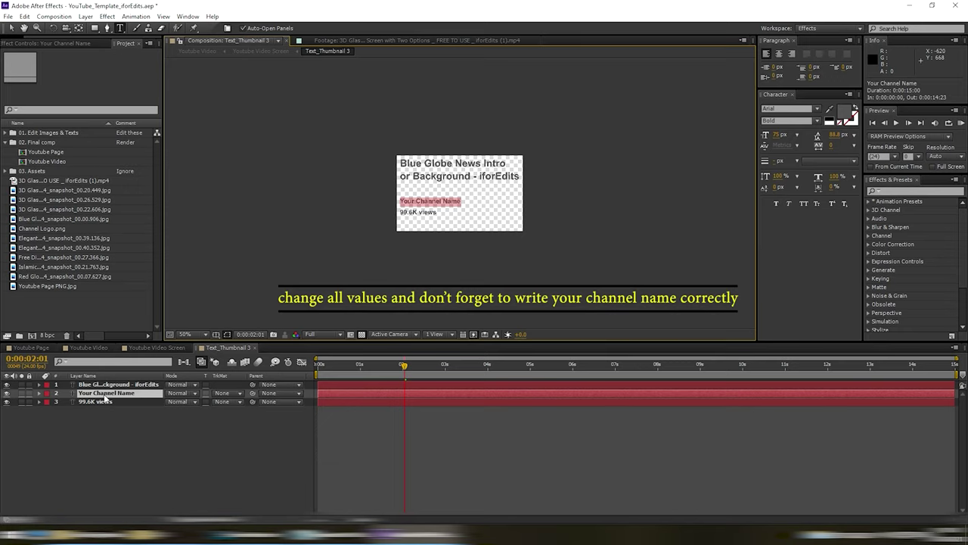
text(iforEdit)
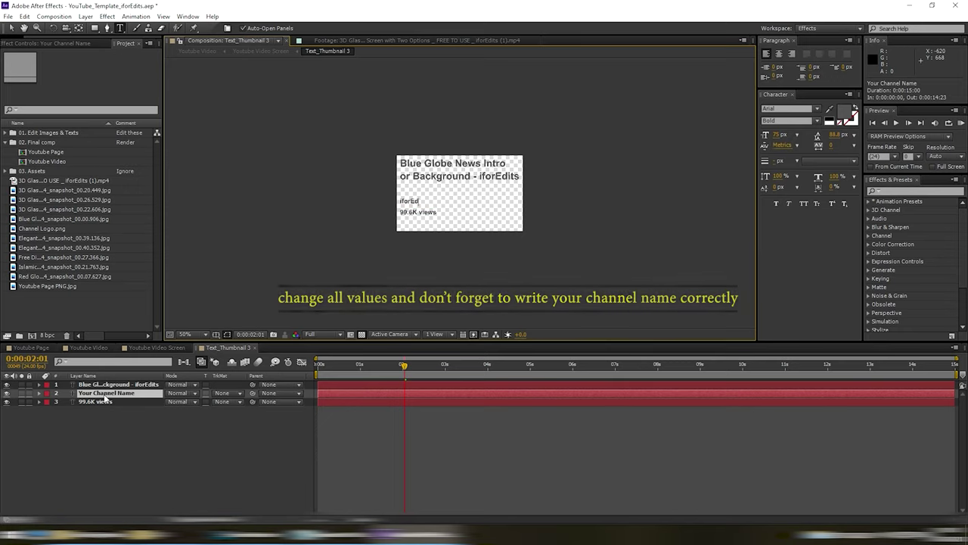
text(s)
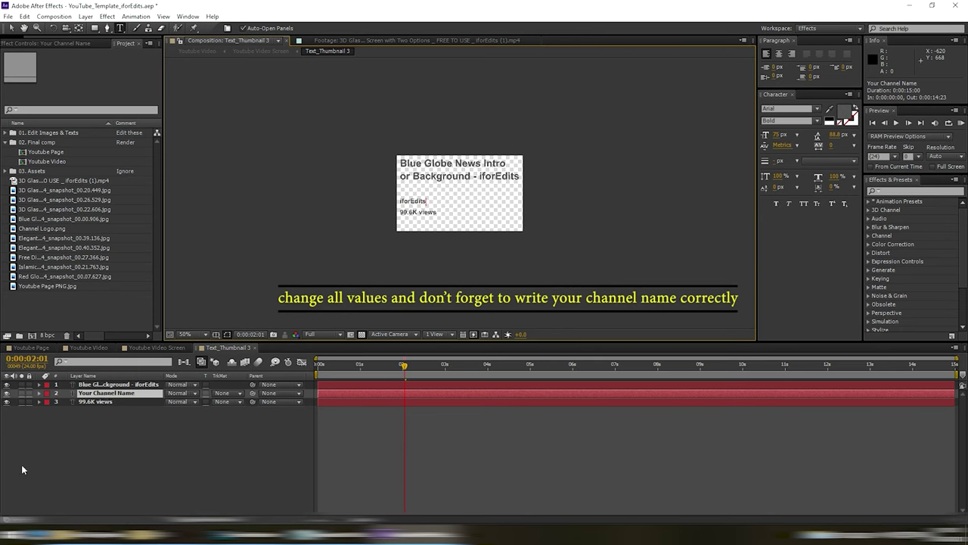
double_click(97, 401)
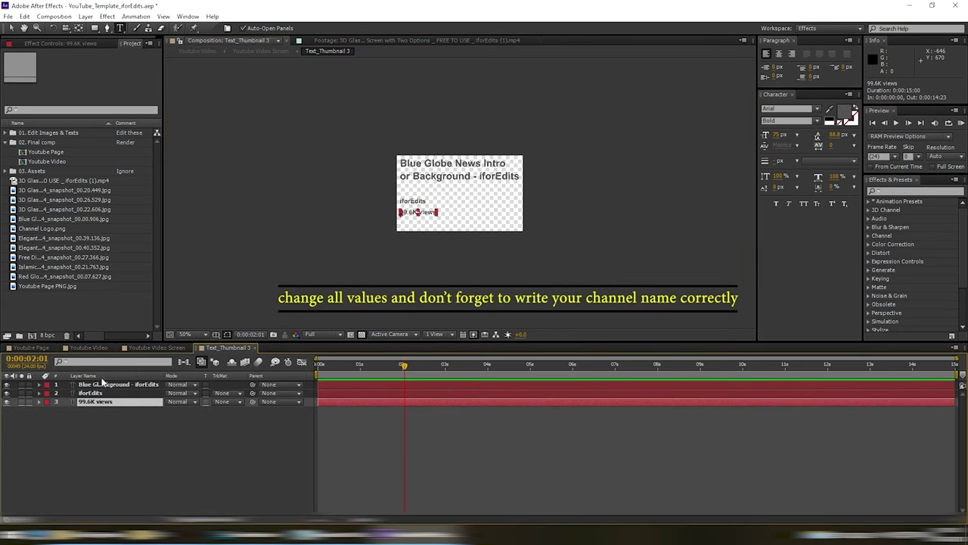
scroll(320, 268, up, 2)
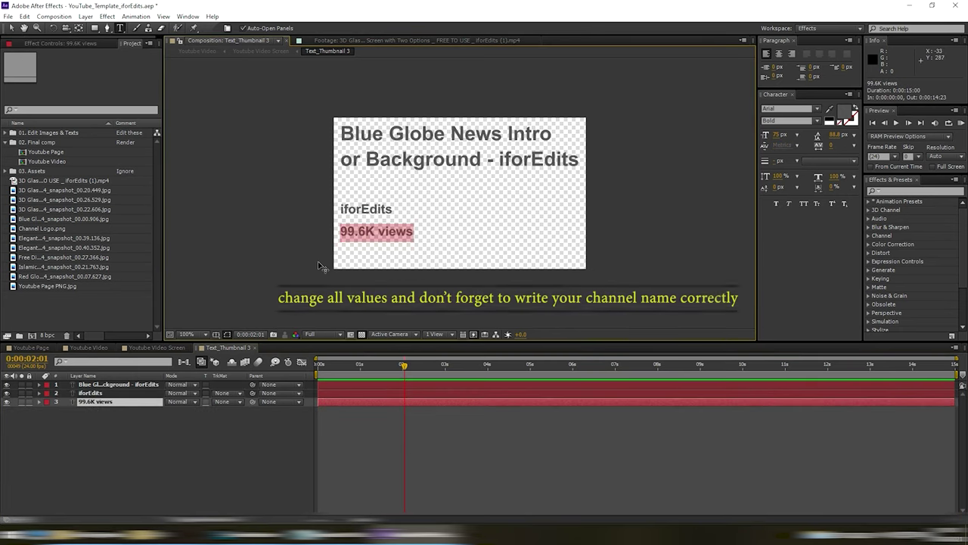
key(Escape)
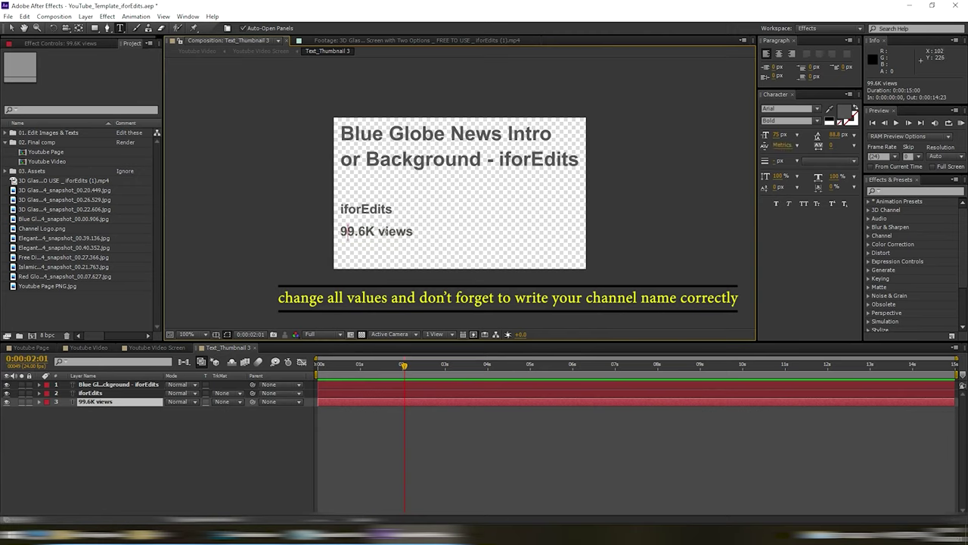
drag(356, 232, 339, 232)
text(102)
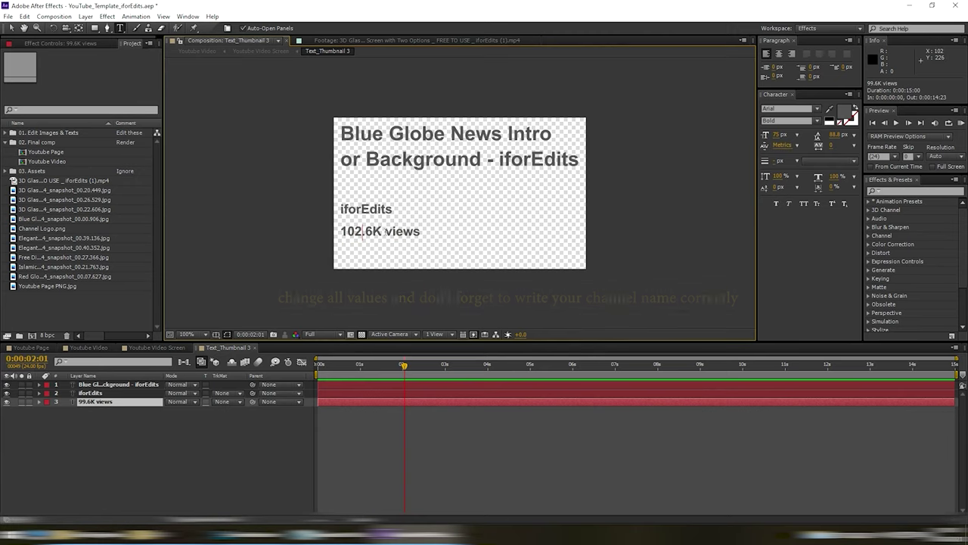
- Close Text_Thumbnail 3, recenter the whole phone page at 25% zoom, and save the project
click(255, 347)
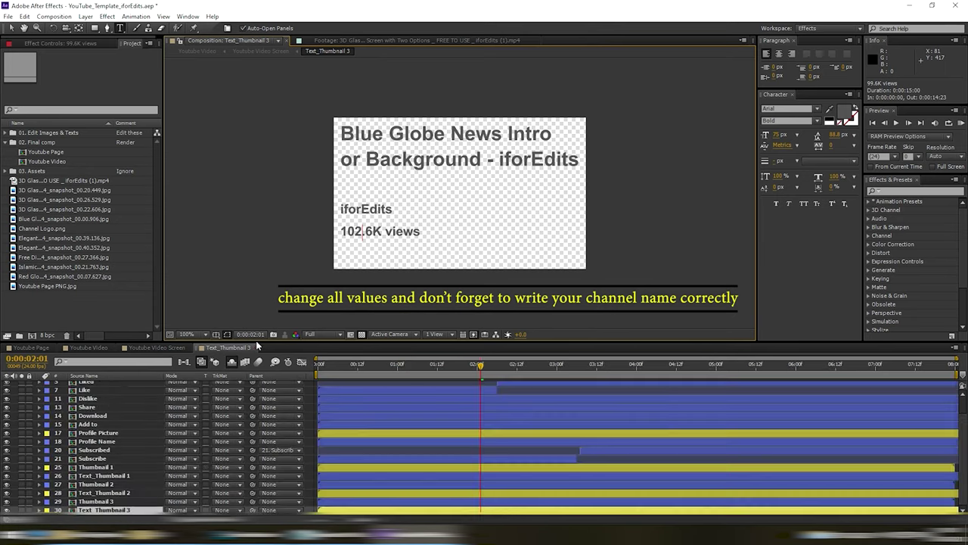
scroll(484, 253, down, 2)
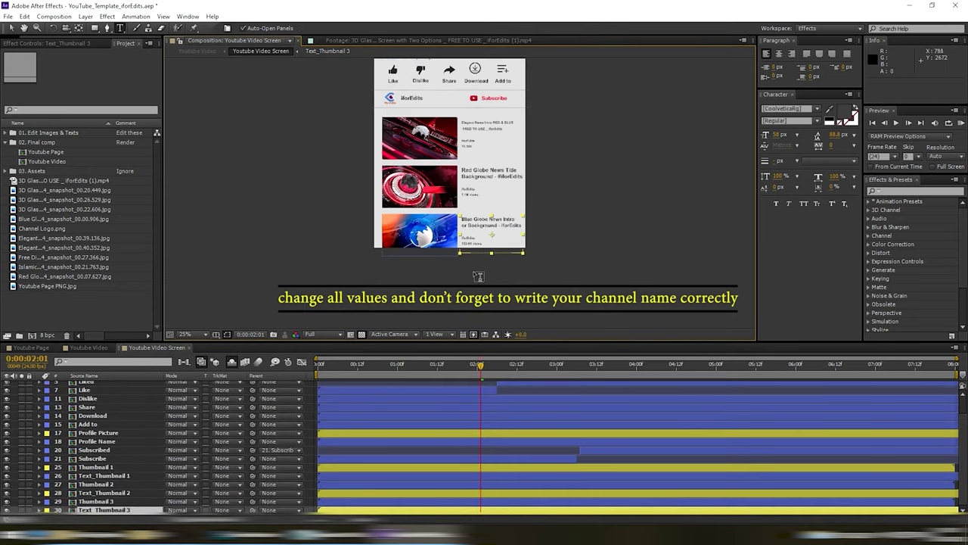
scroll(527, 175, down, 2)
drag(514, 152, 522, 189)
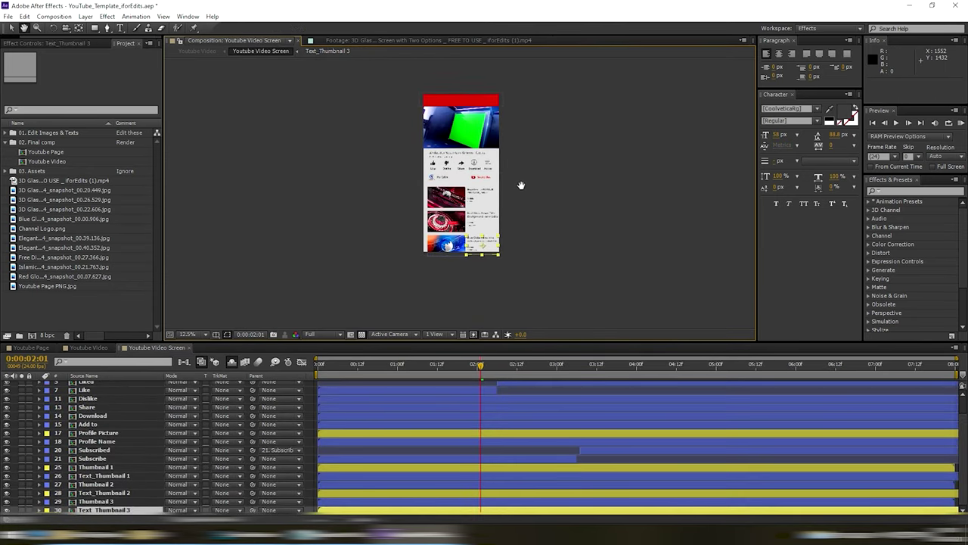
key(period)
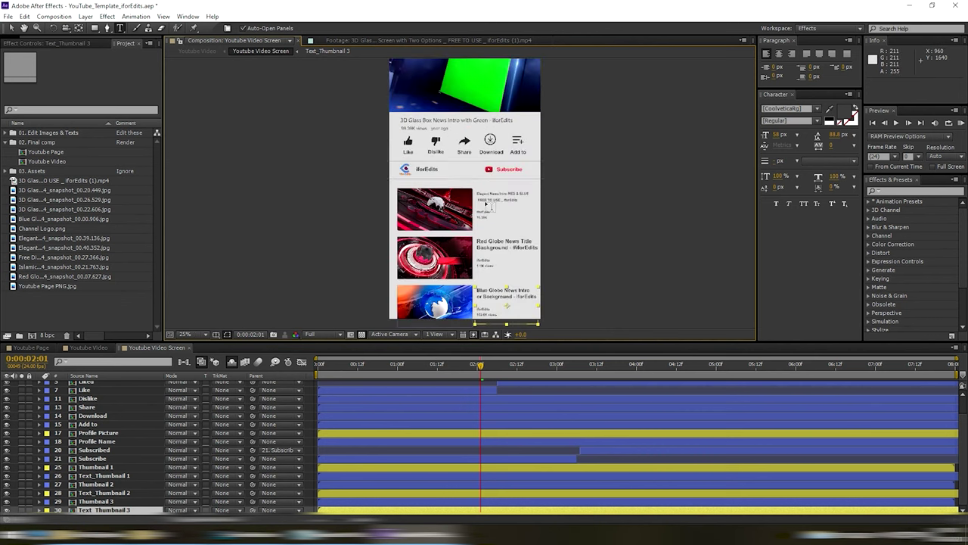
click(8, 16)
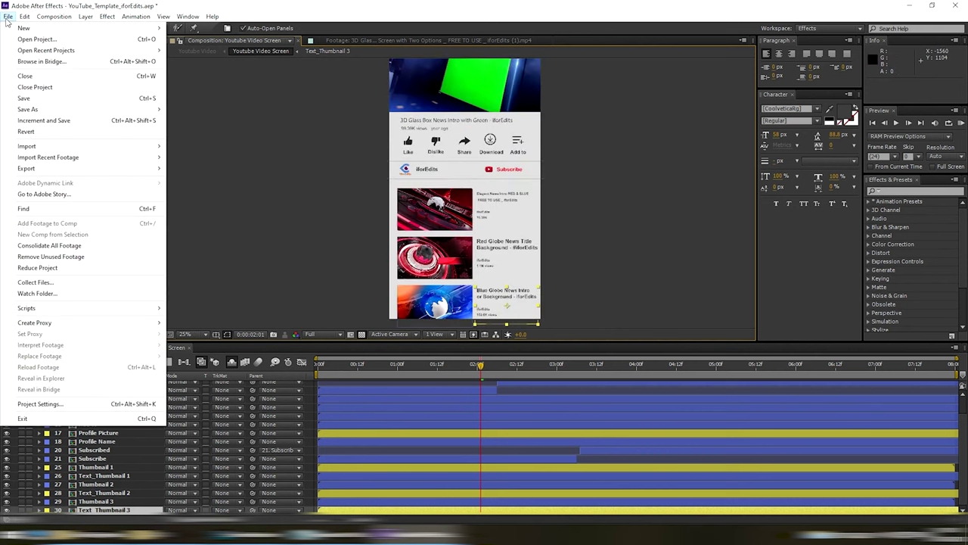
click(45, 94)
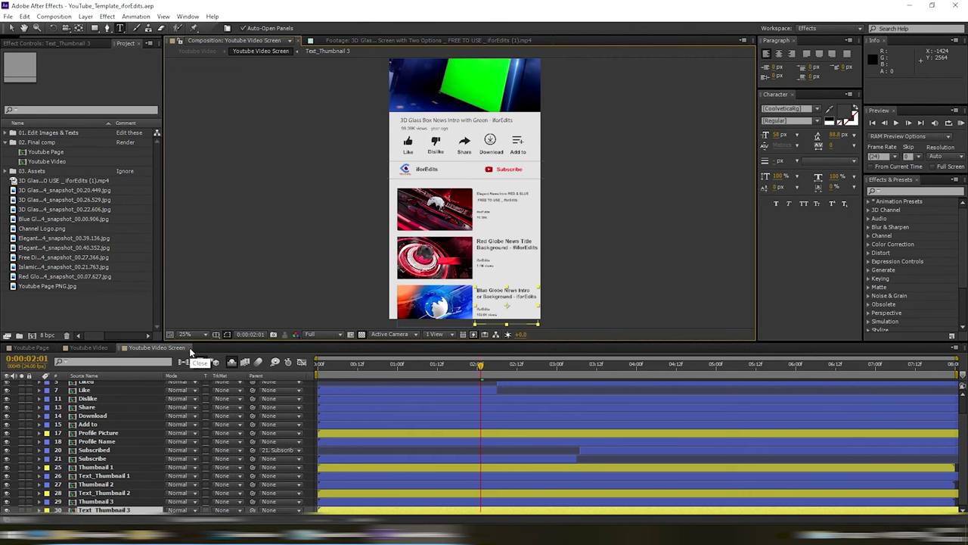
- In the Youtube Video composition, preview the phone mockup from 0, then stop at 0:00:01:20
click(190, 348)
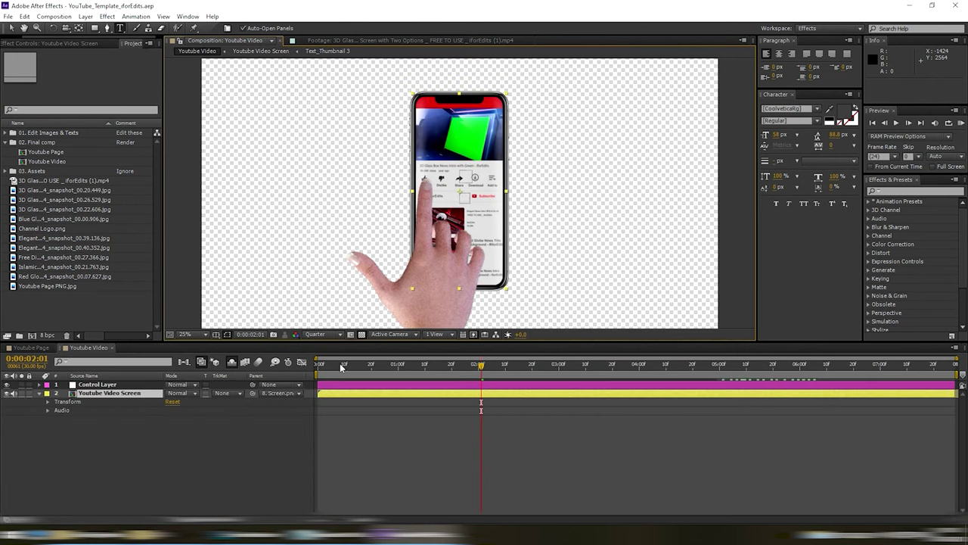
drag(339, 364, 317, 366)
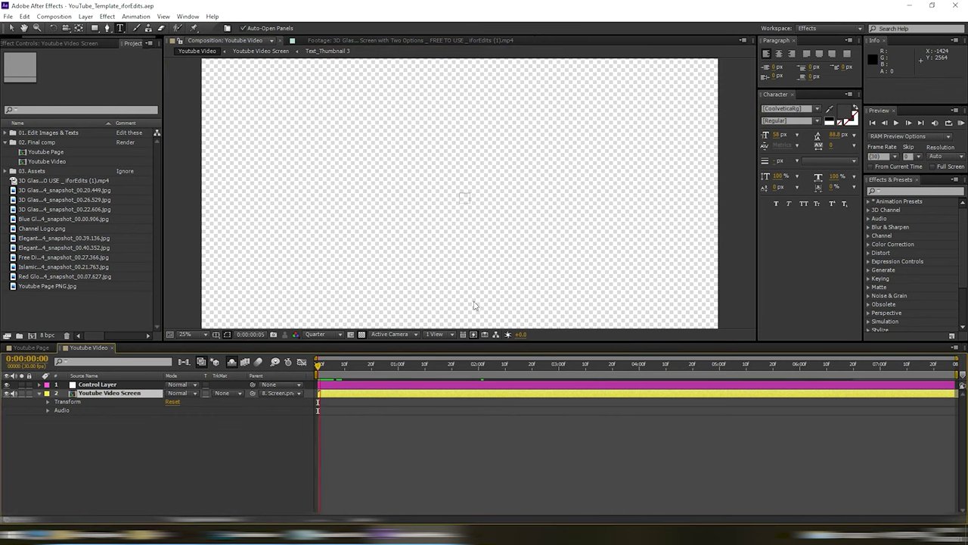
key(space)
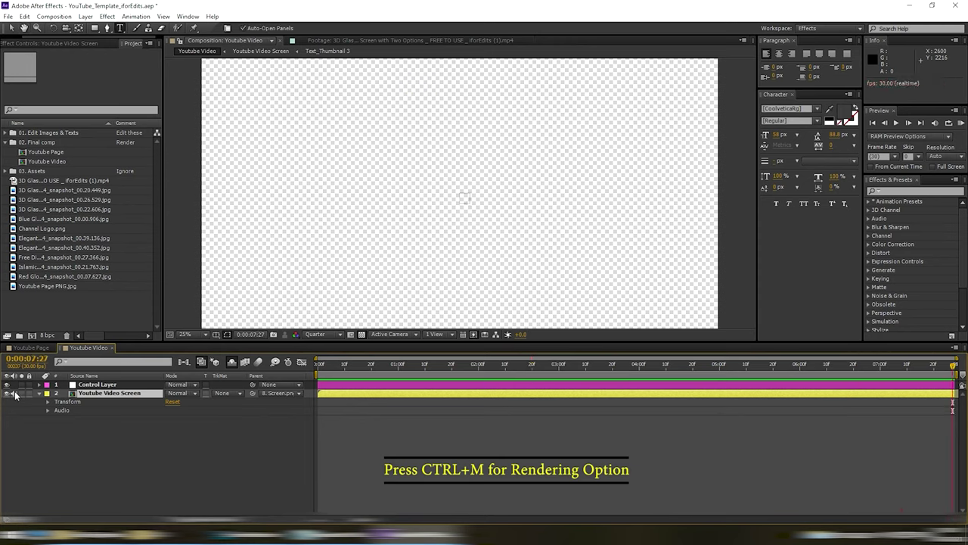
click(452, 364)
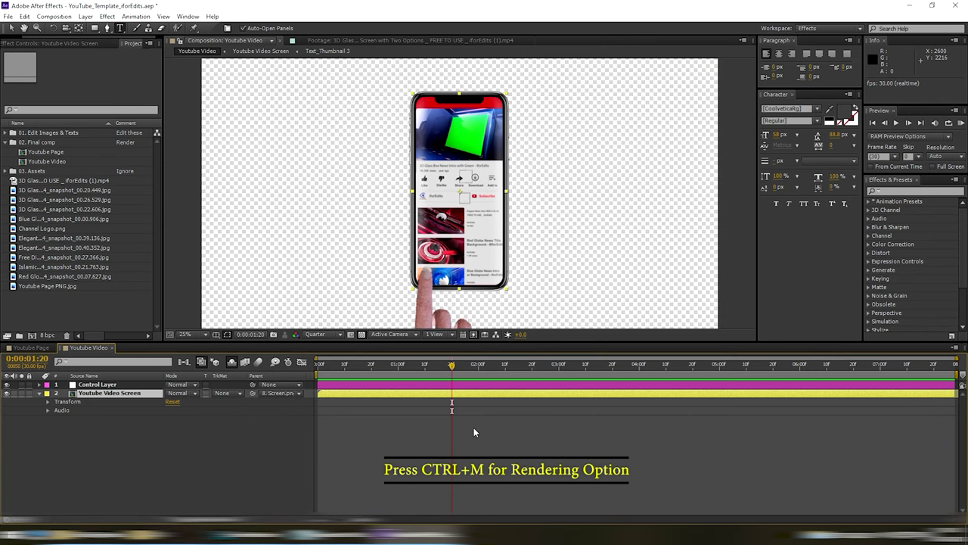
- Queue Youtube Video as a QuickTime RGB + Alpha render, output as Youtube Video.mov in FINAL OUT
key(ctrl+m)
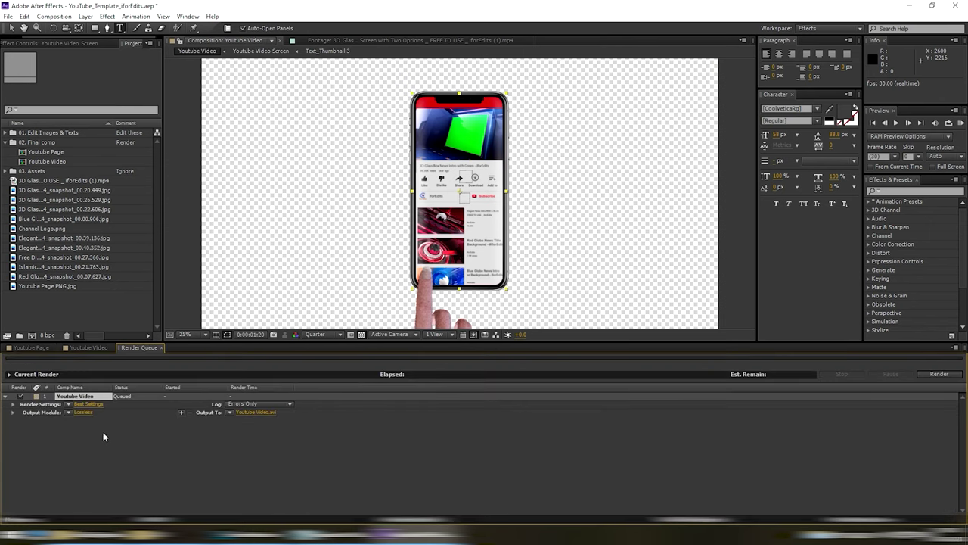
click(84, 413)
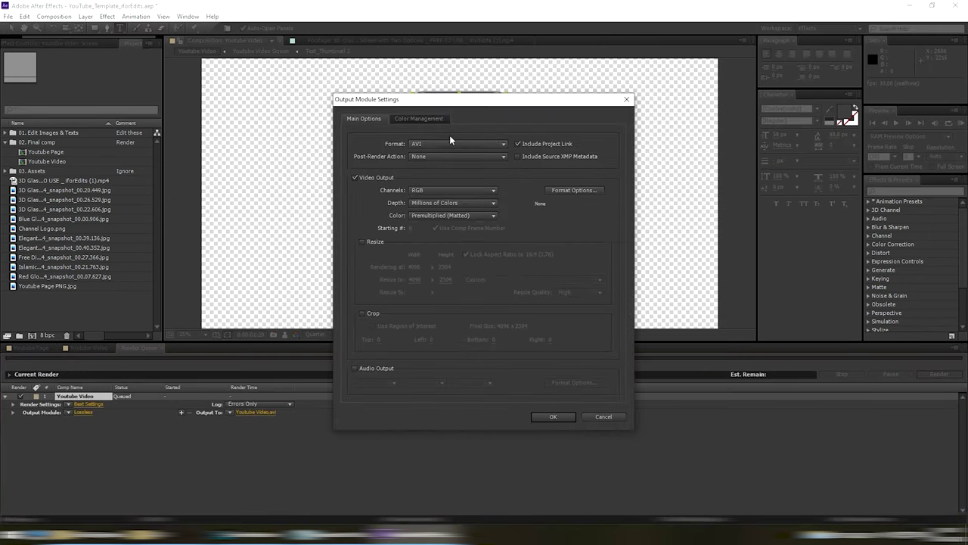
click(454, 143)
click(439, 311)
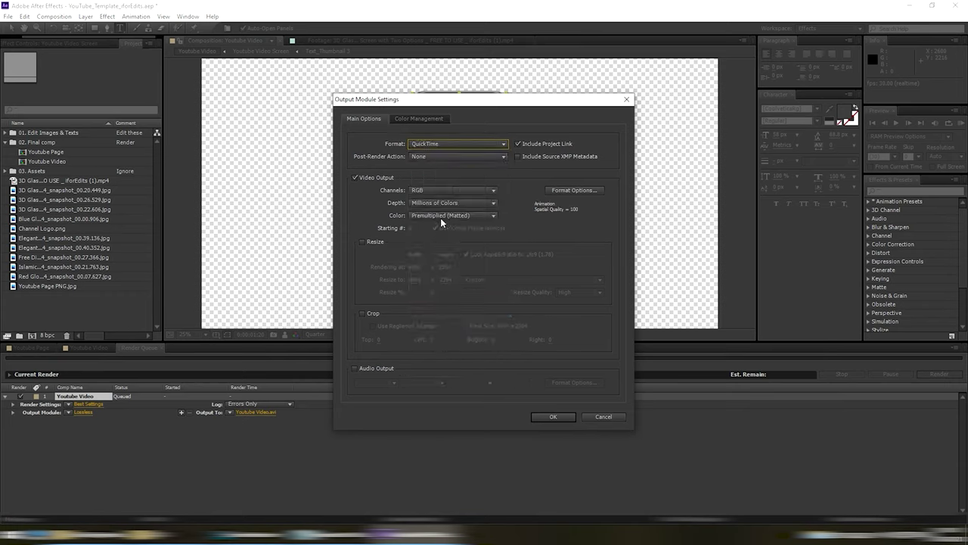
click(451, 189)
click(442, 225)
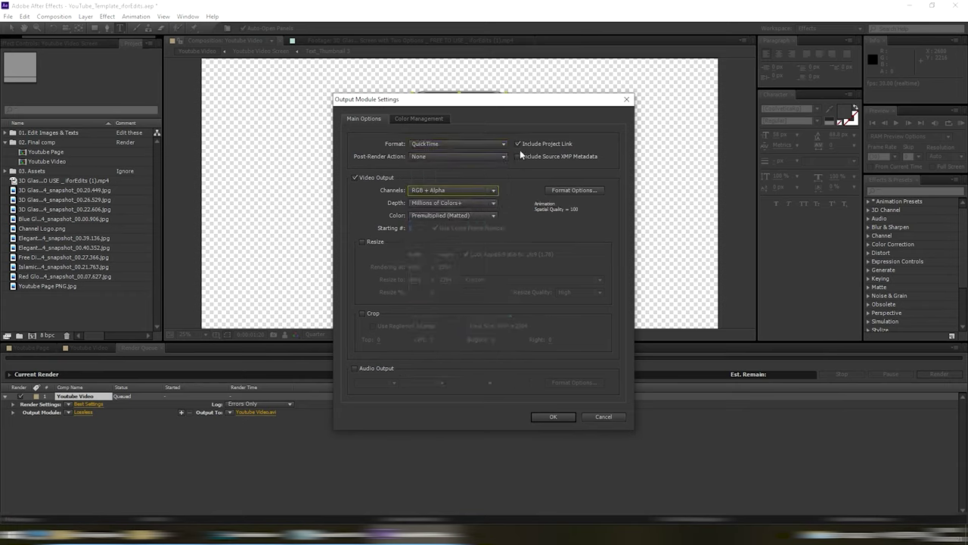
click(550, 417)
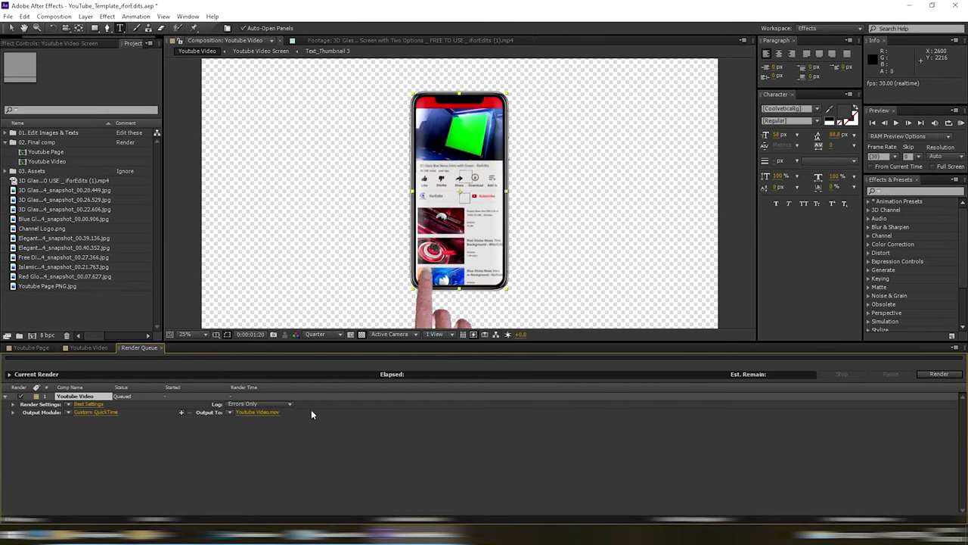
click(264, 411)
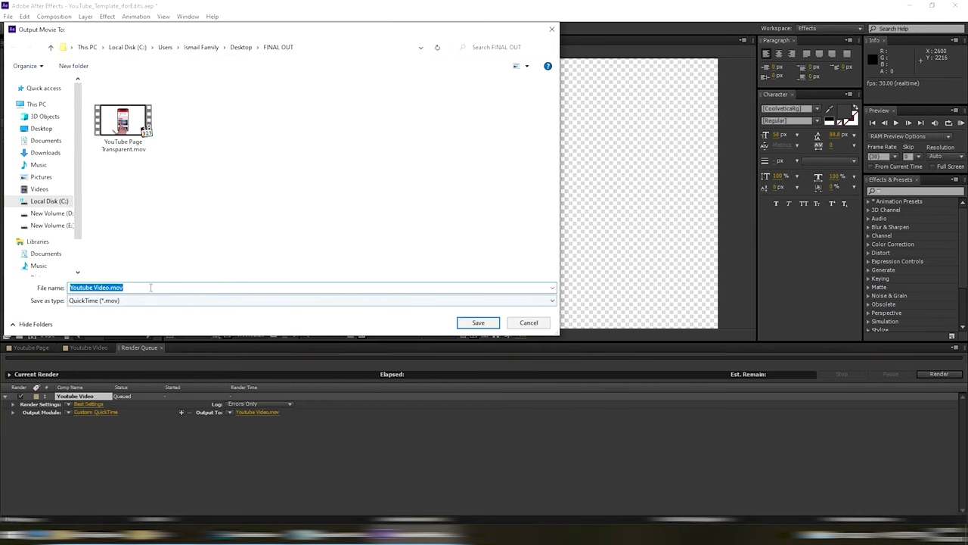
click(478, 322)
- Start rendering the Youtube Video composition to Youtube Video.mov
click(940, 374)
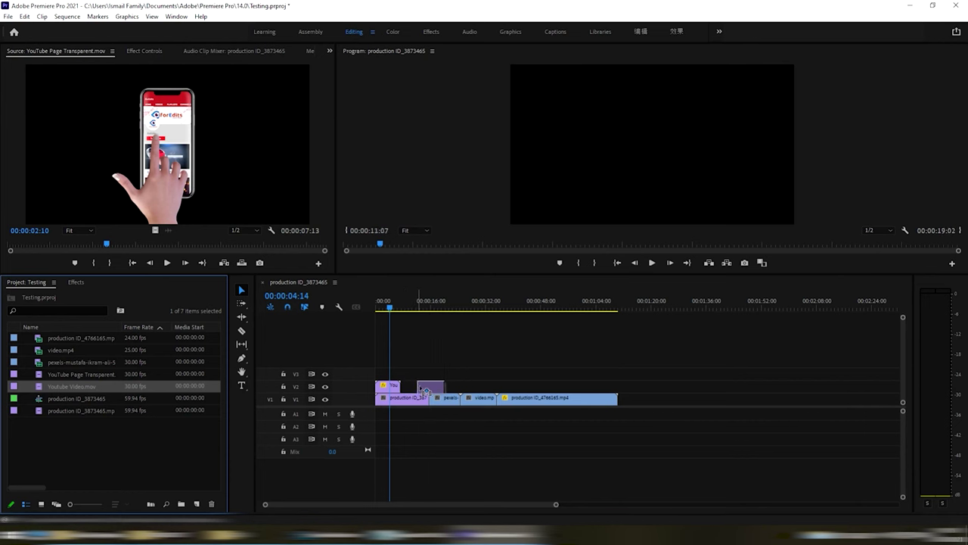
- Place the phone clip on V2, shrink it, and move it toward the frame's right side
drag(425, 390, 428, 391)
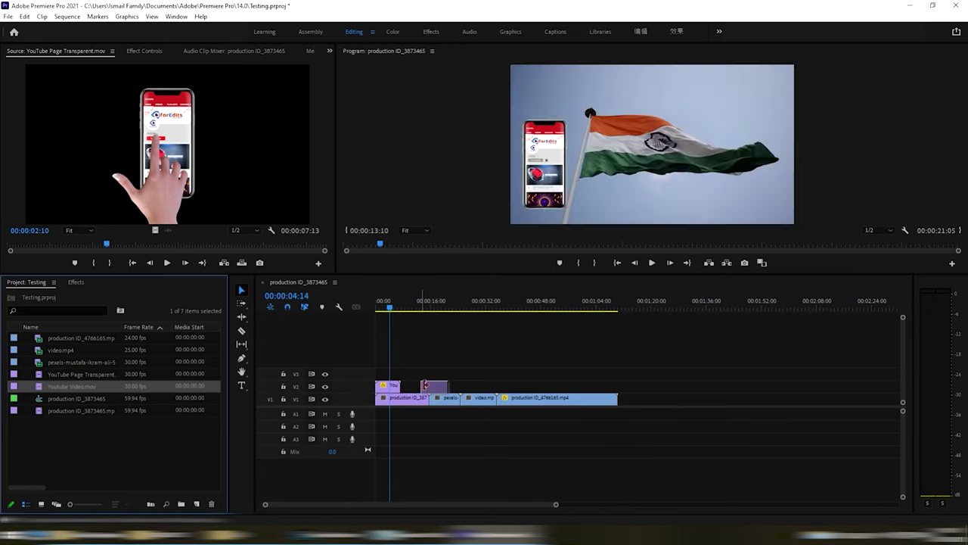
click(426, 303)
click(416, 160)
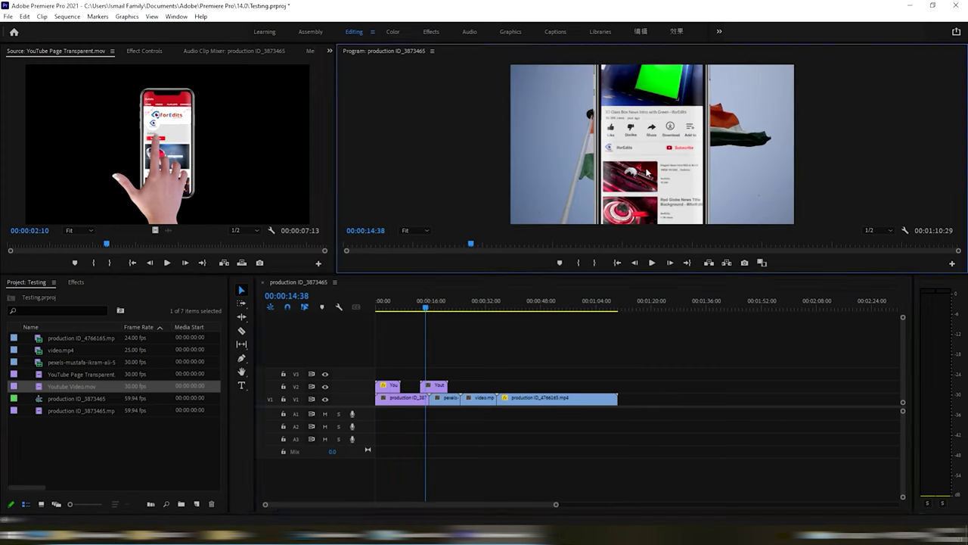
drag(349, 144, 516, 144)
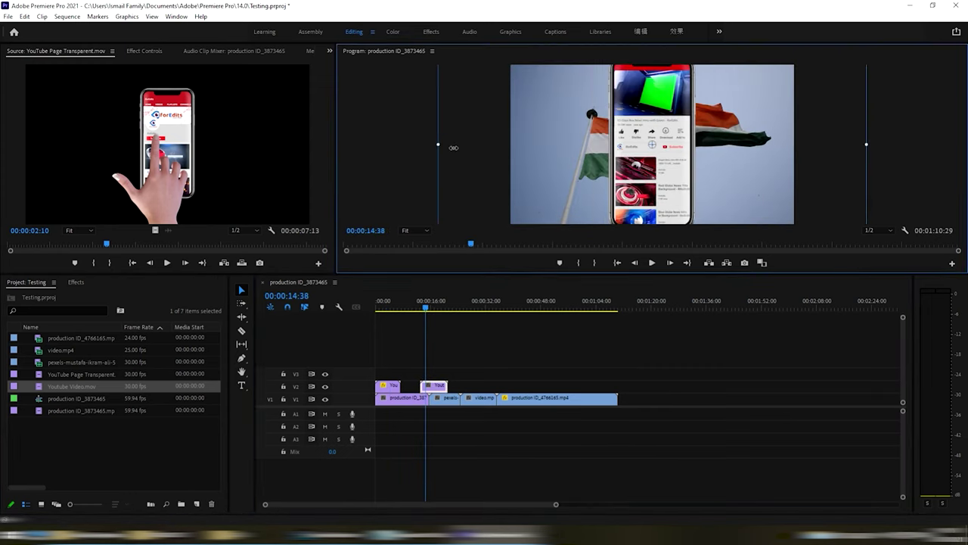
drag(665, 126, 773, 115)
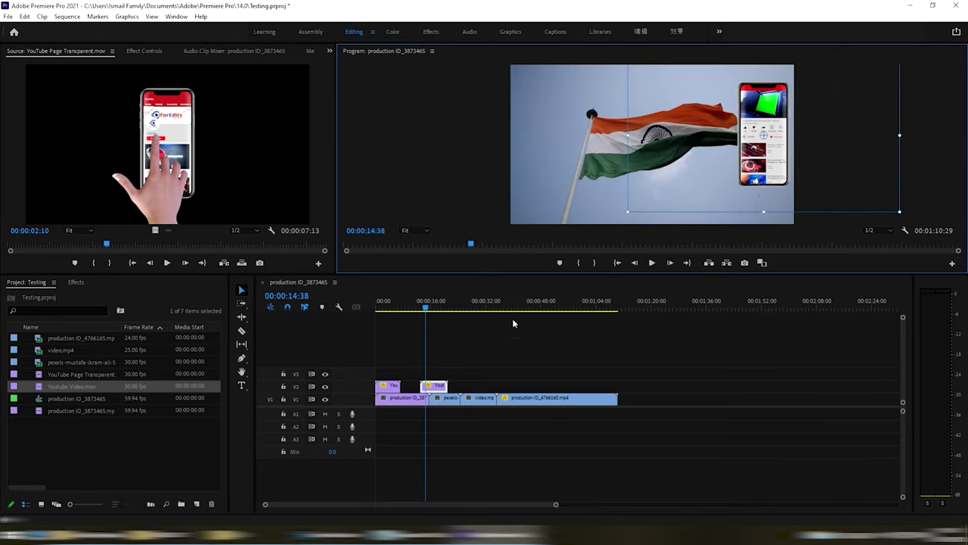
- Shift the phone clip slightly later, nudge it down, and review playback from 13:23
drag(439, 386, 448, 383)
key(space)
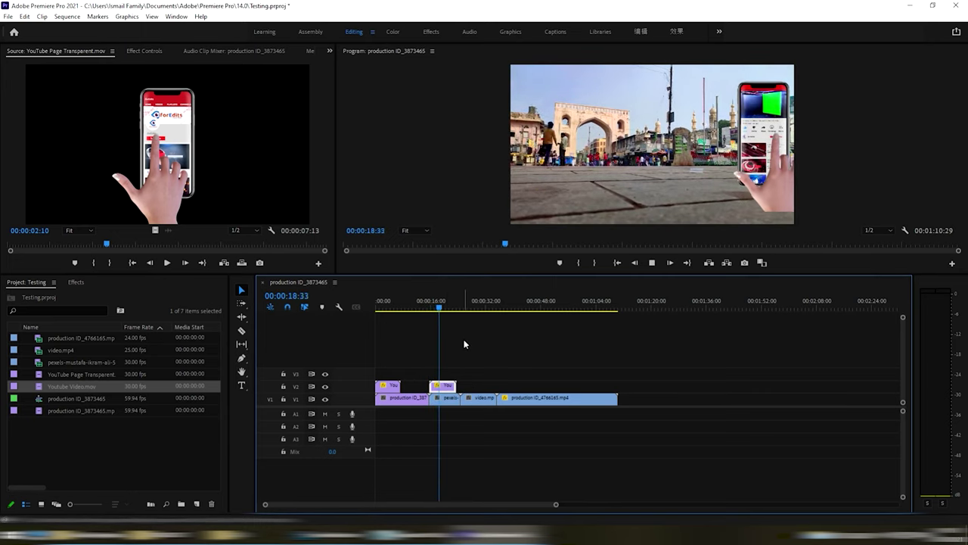
key(space)
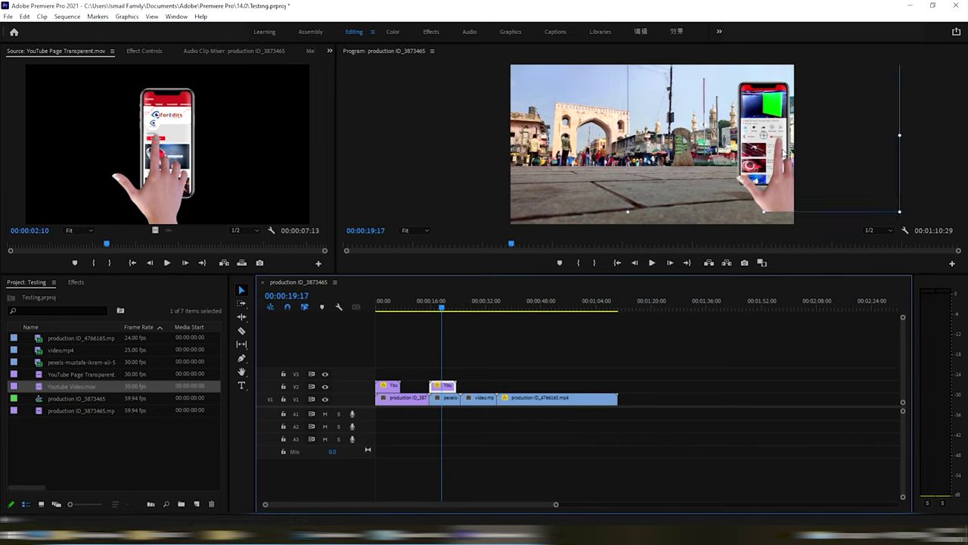
drag(783, 153, 781, 167)
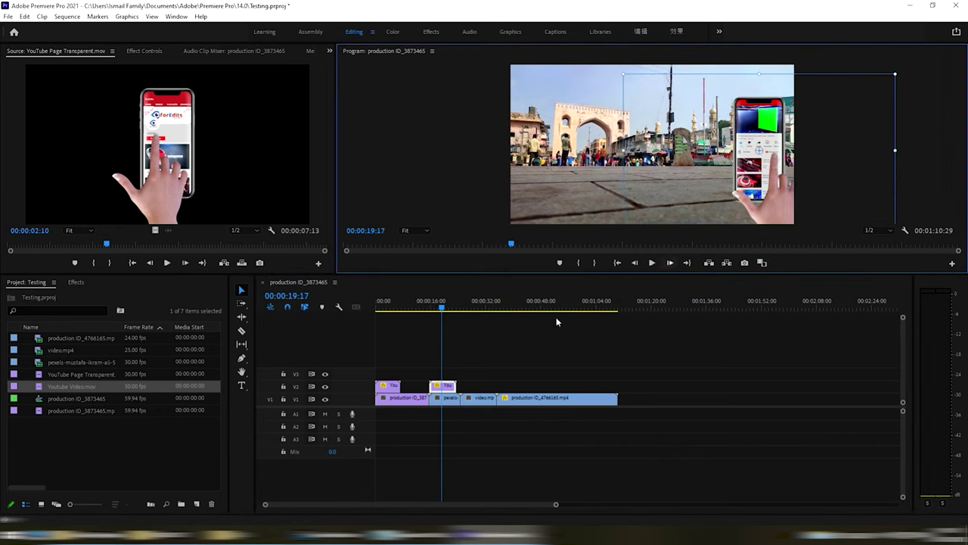
key(j)
click(474, 341)
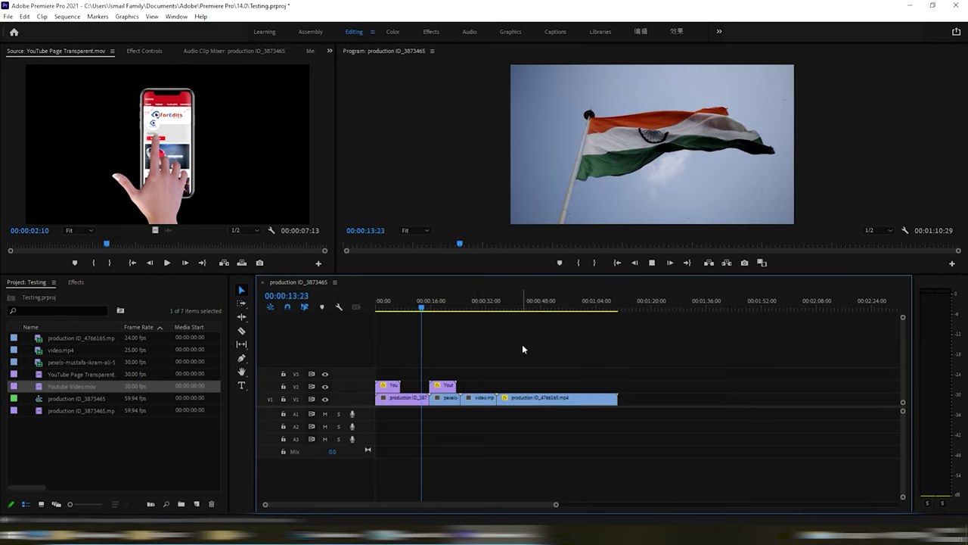